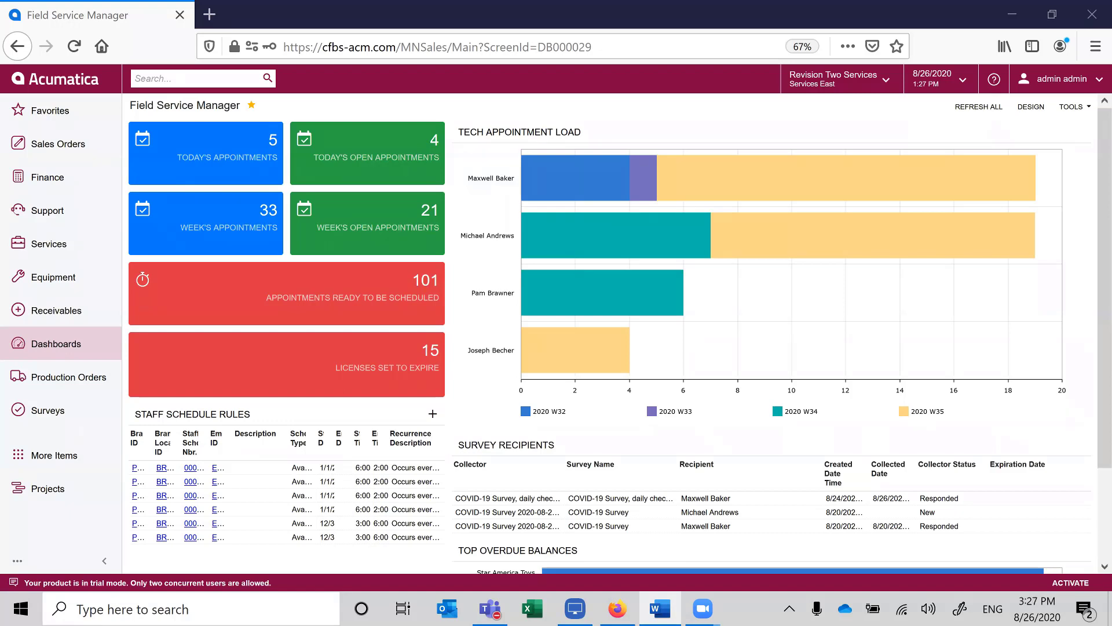
View the Field Services Flow diagram from the favorites, and return to the Field Service Manager dashboard.
{"action": "left_click", "coordinate": [35, 115]}
{"action": "left_click", "coordinate": [716, 214]}
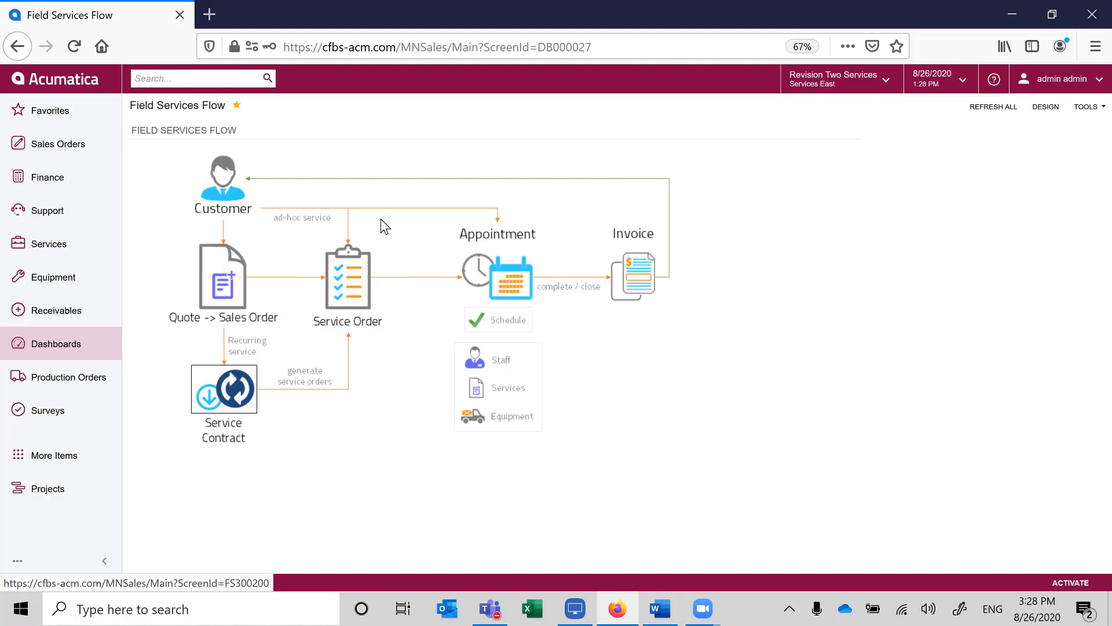
{"action": "left_click", "coordinate": [74, 81]}
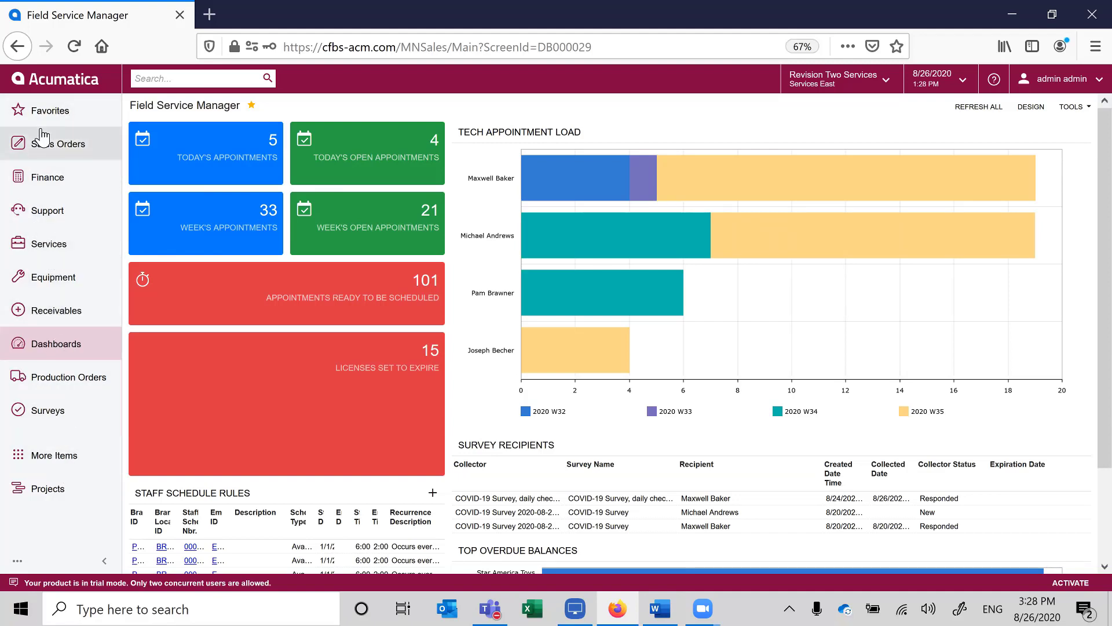
Look through the additional workspaces and unpin the Receivables workspace from the main menu.
{"action": "left_click", "coordinate": [52, 456]}
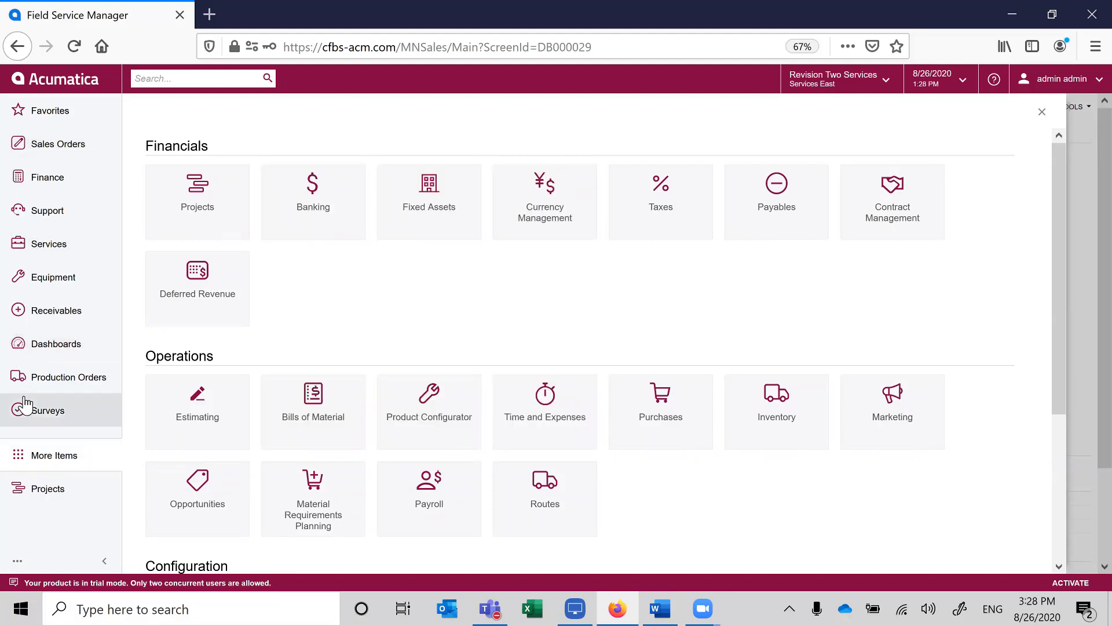
{"action": "scroll", "coordinate": [473, 325], "scroll_direction": "down", "scroll_amount": 2}
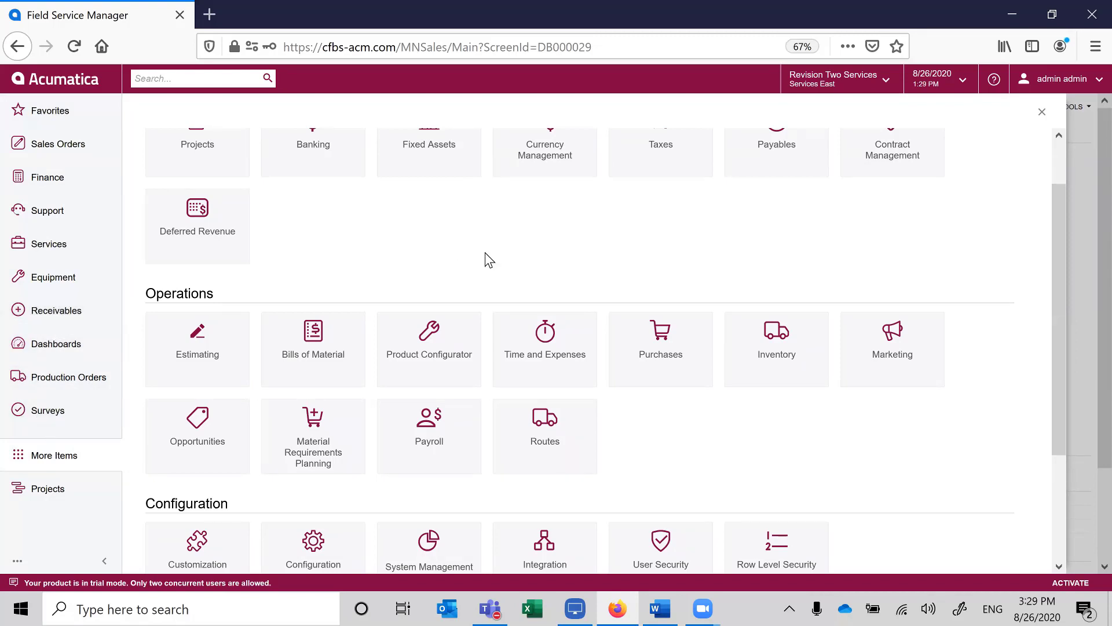
{"action": "scroll", "coordinate": [485, 252], "scroll_direction": "up", "scroll_amount": 2}
{"action": "left_click", "coordinate": [40, 319]}
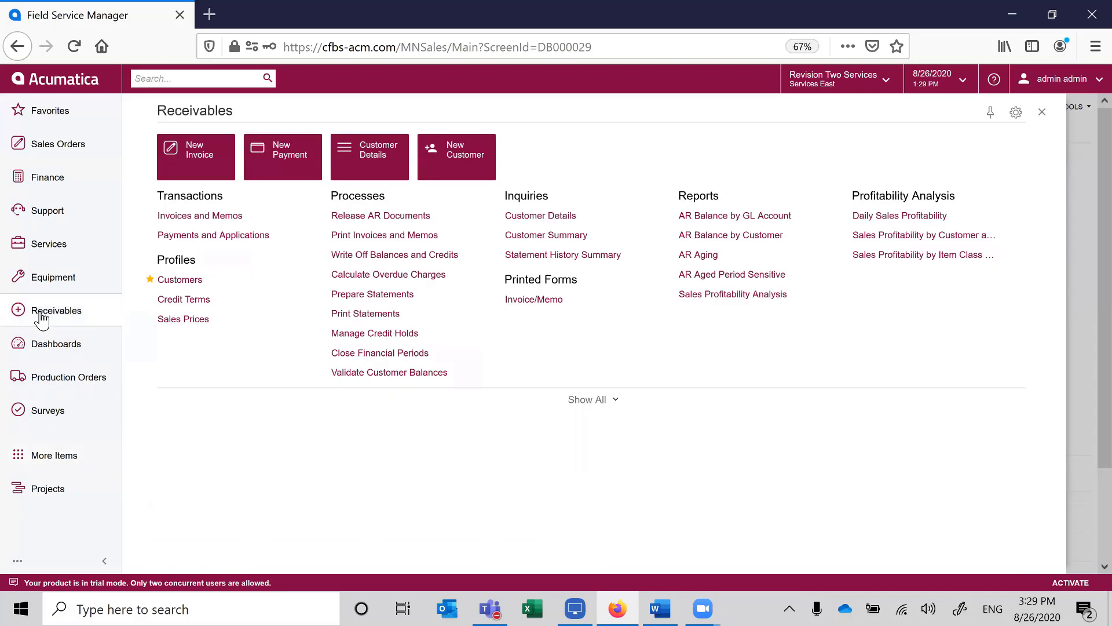
{"action": "left_click", "coordinate": [990, 116]}
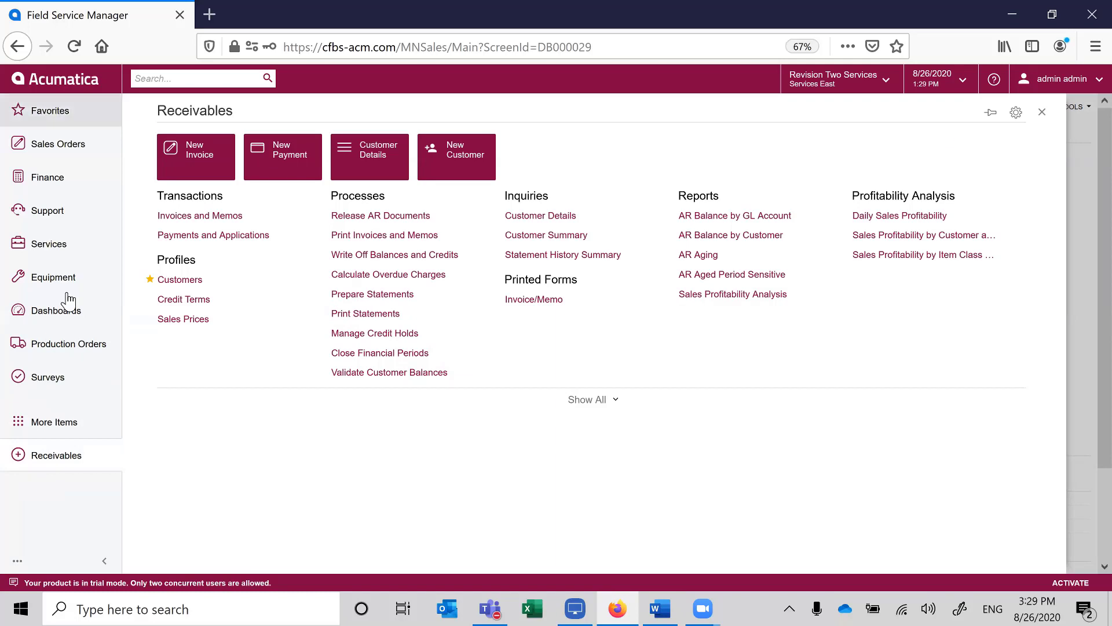
Pin the Contract Management workspace to the main menu and return to the home dashboard.
{"action": "left_click", "coordinate": [51, 432]}
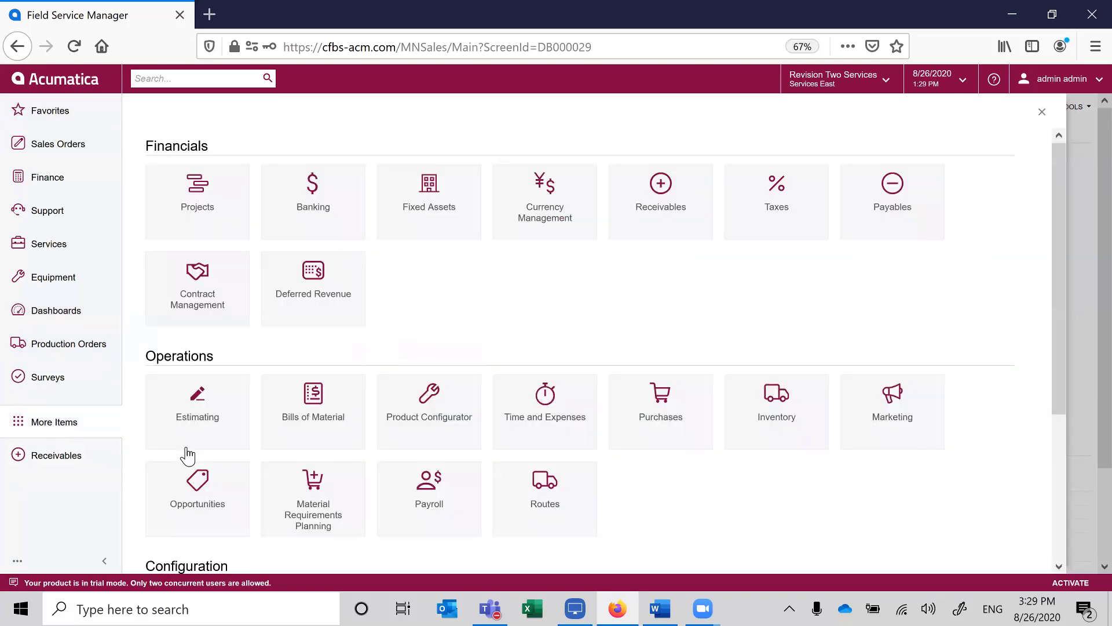
{"action": "mouse_move", "coordinate": [225, 320]}
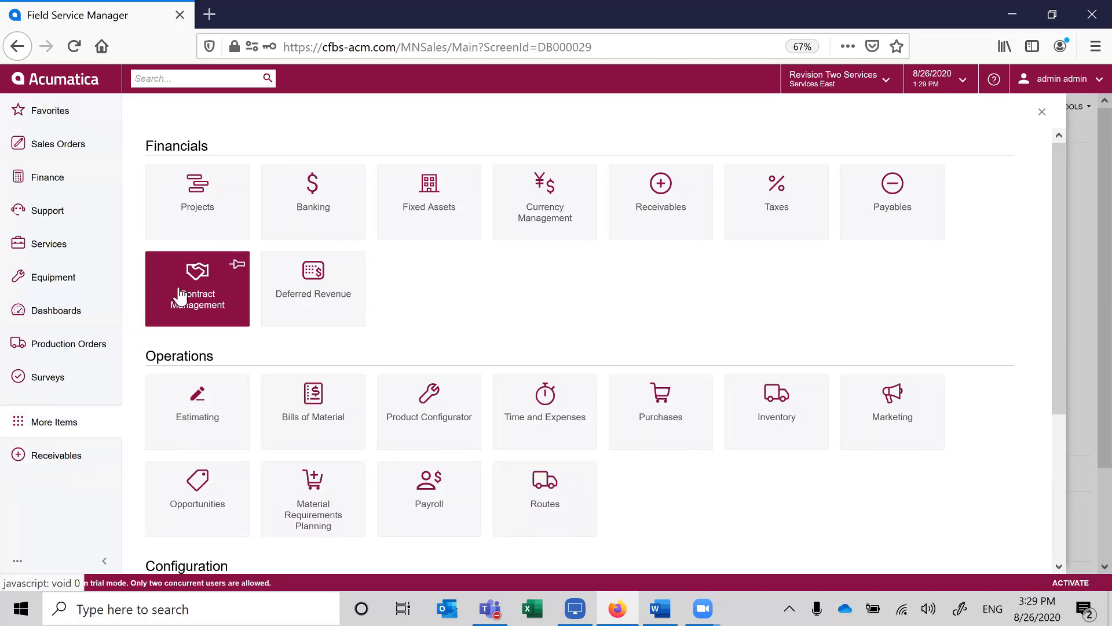
{"action": "left_click", "coordinate": [237, 267]}
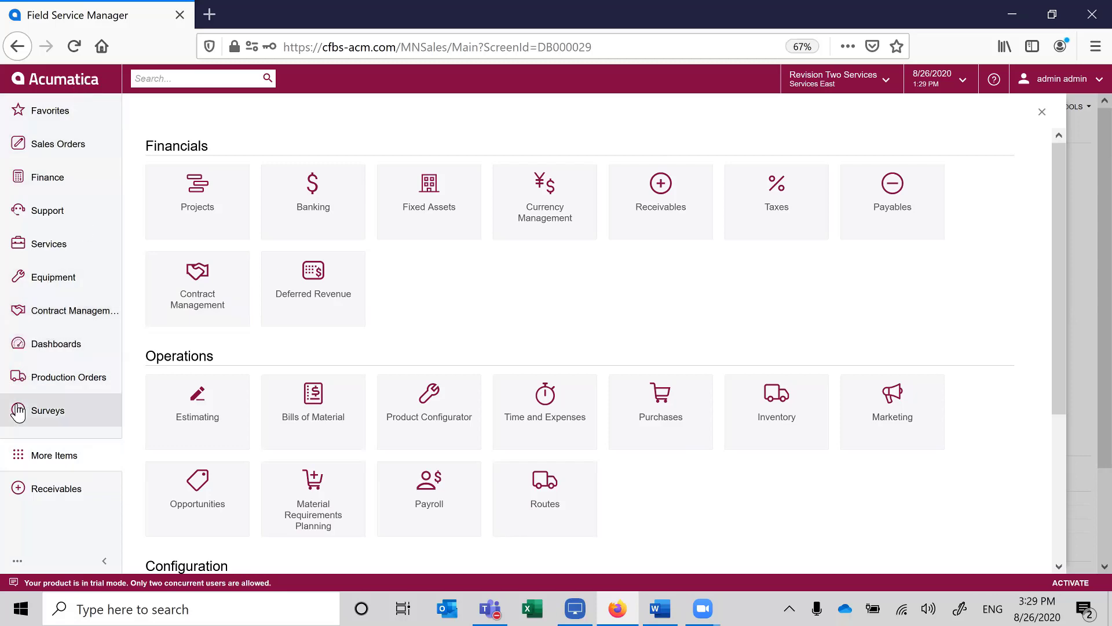
{"action": "left_click", "coordinate": [36, 86]}
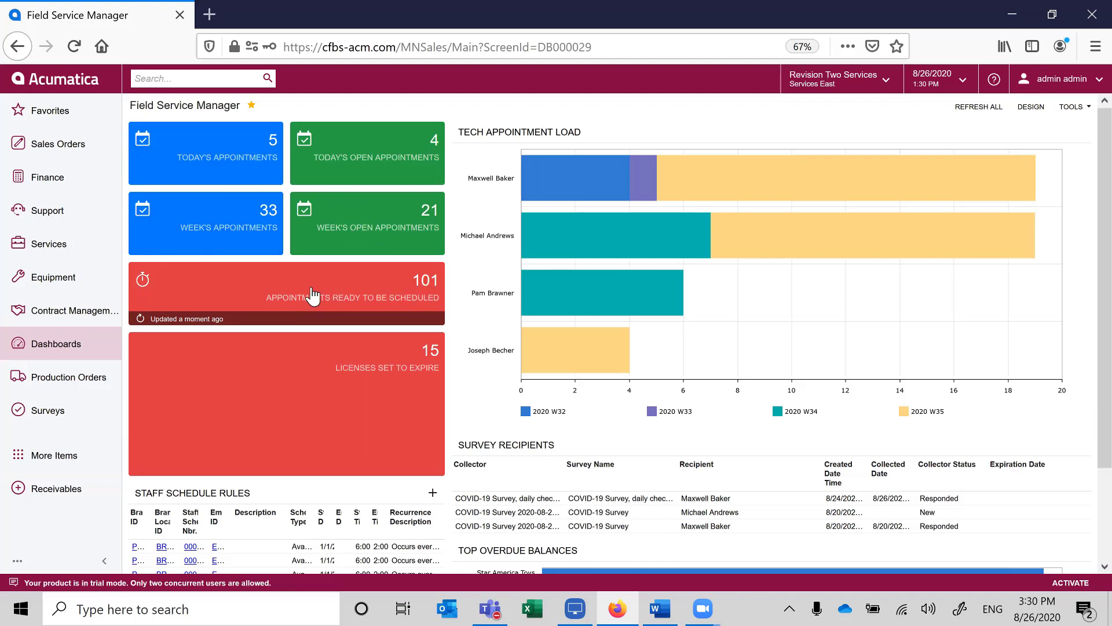
Review the dashboard widgets, drill down into the second technician's 2020 W34 appointment load, and return to the home dashboard.
{"action": "scroll", "coordinate": [313, 296], "scroll_direction": "down", "scroll_amount": 2}
{"action": "scroll", "coordinate": [313, 296], "scroll_direction": "up", "scroll_amount": 2}
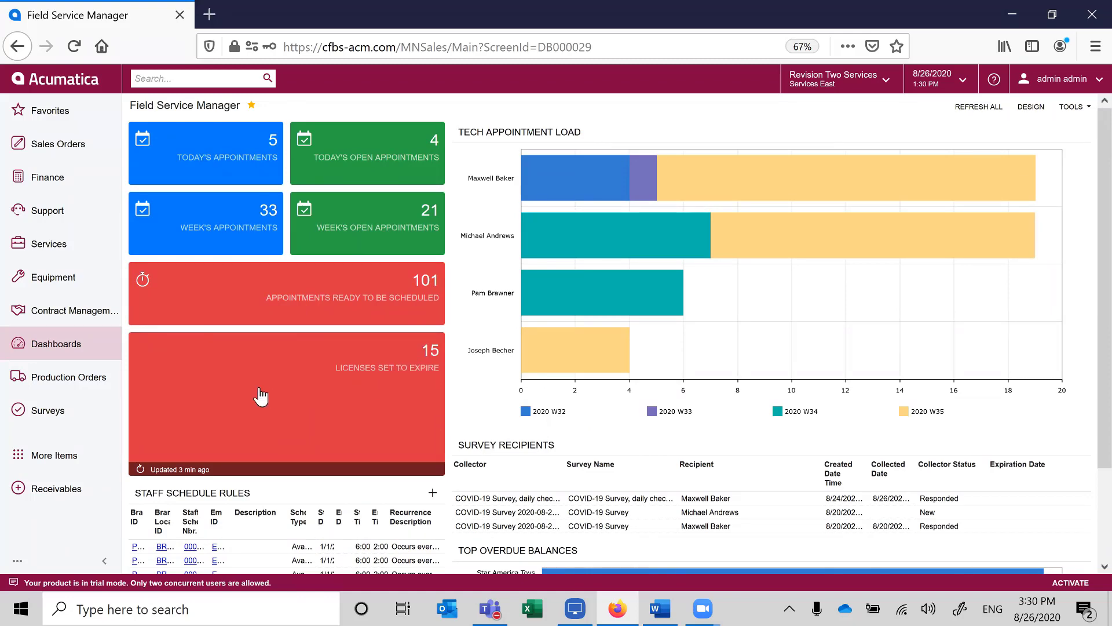
{"action": "scroll", "coordinate": [261, 397], "scroll_direction": "down", "scroll_amount": 3}
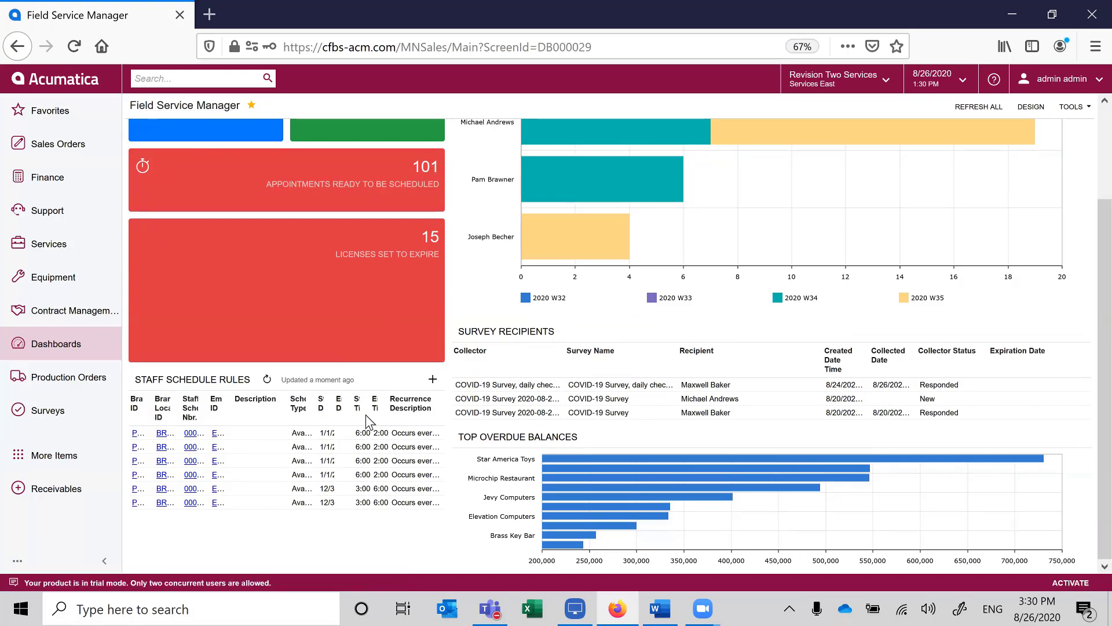
{"action": "scroll", "coordinate": [367, 416], "scroll_direction": "up", "scroll_amount": 3}
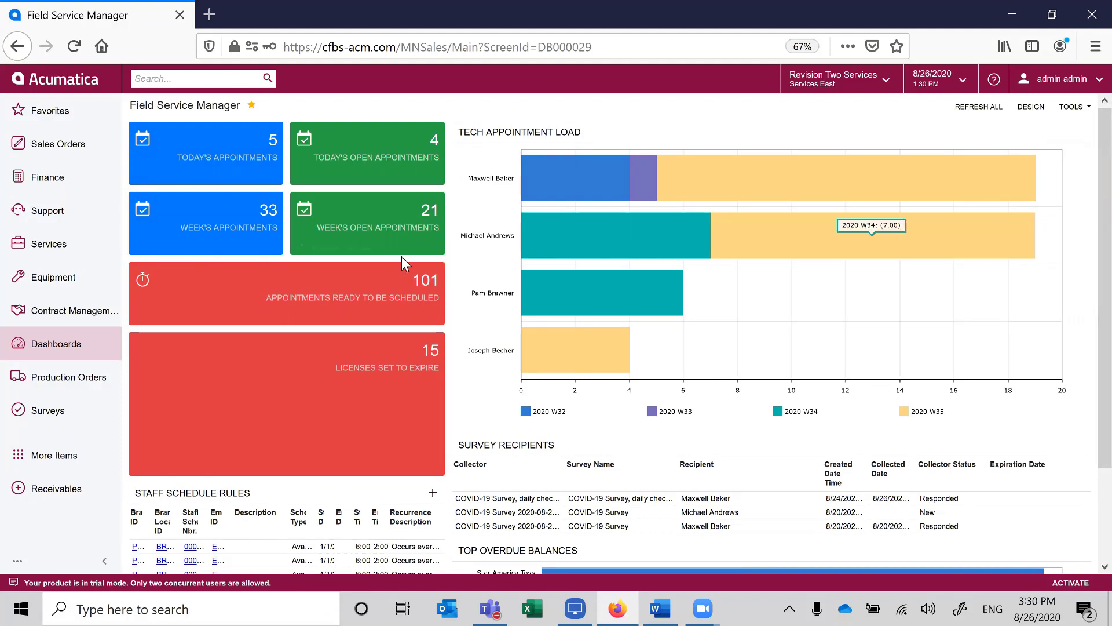
{"action": "left_click", "coordinate": [579, 235]}
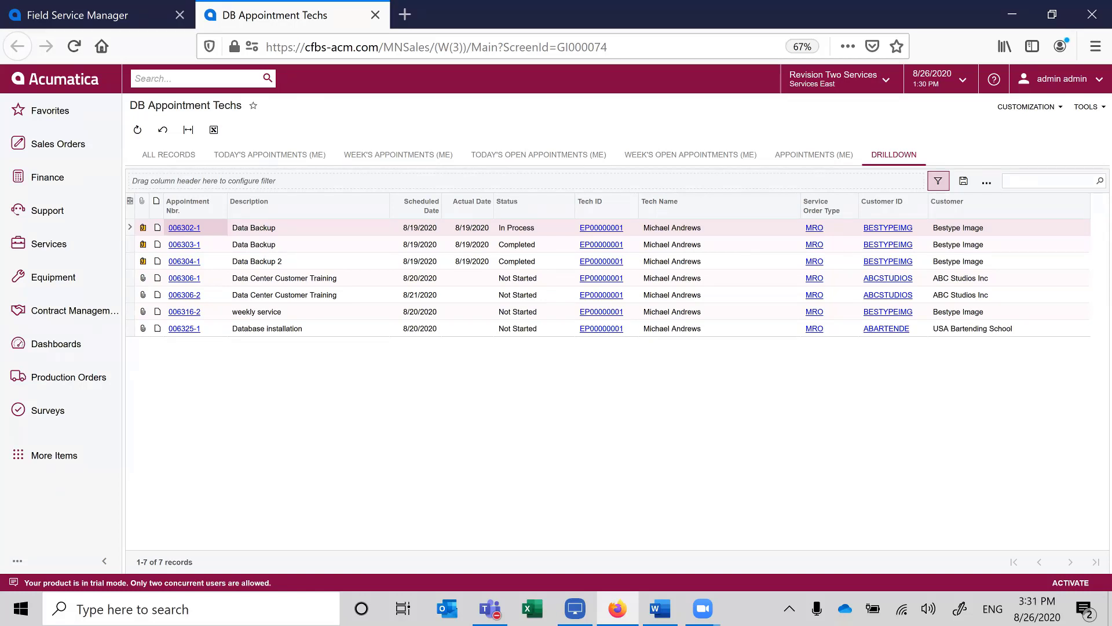
{"action": "left_click", "coordinate": [58, 80]}
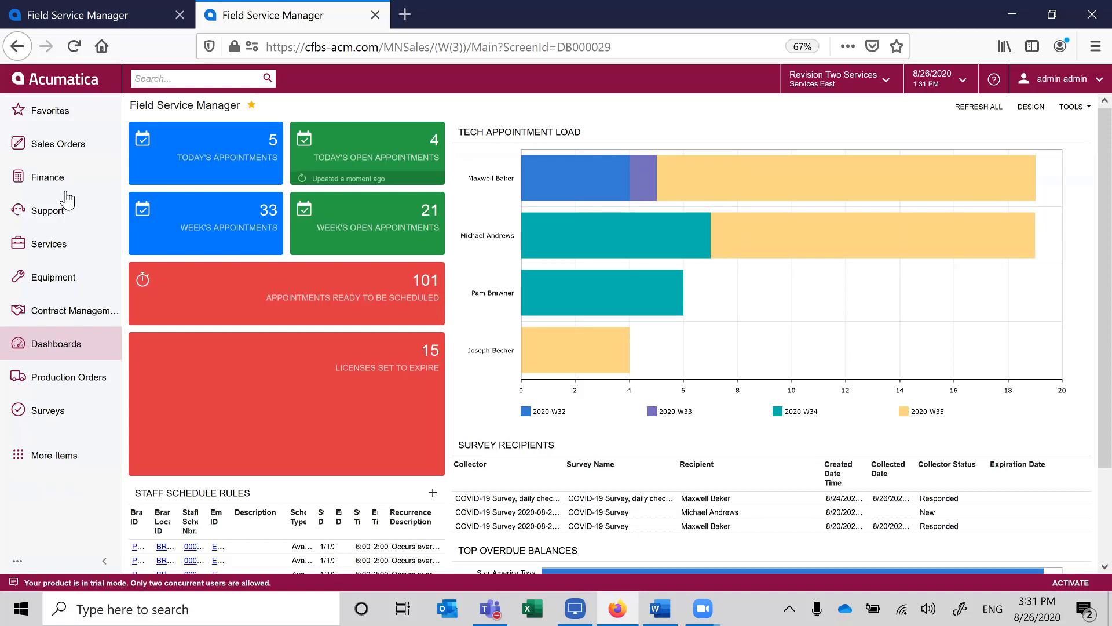
Check the Services and Favorites menus for the Calendar Board, and open it by searching for "Calendar board".
{"action": "left_click", "coordinate": [50, 253]}
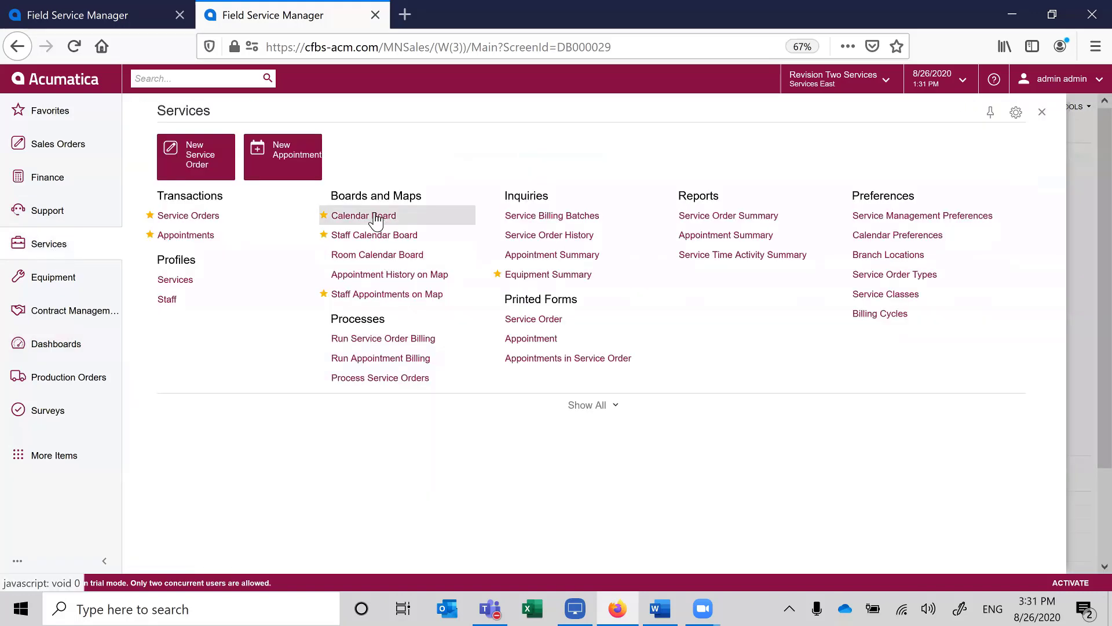
{"action": "left_click", "coordinate": [53, 112]}
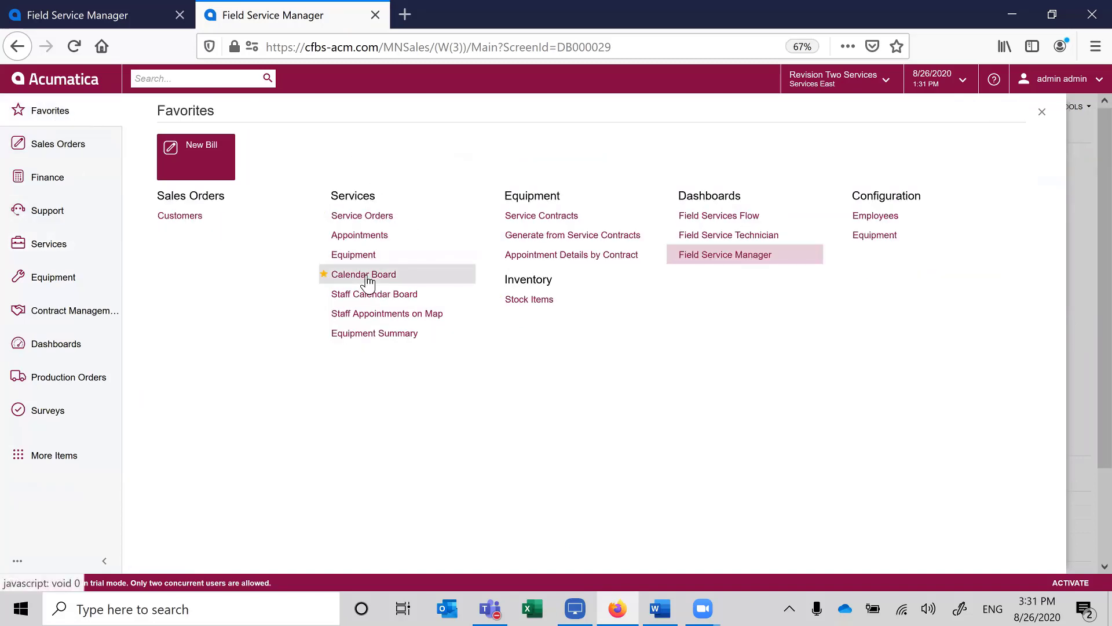
{"action": "left_click", "coordinate": [204, 76]}
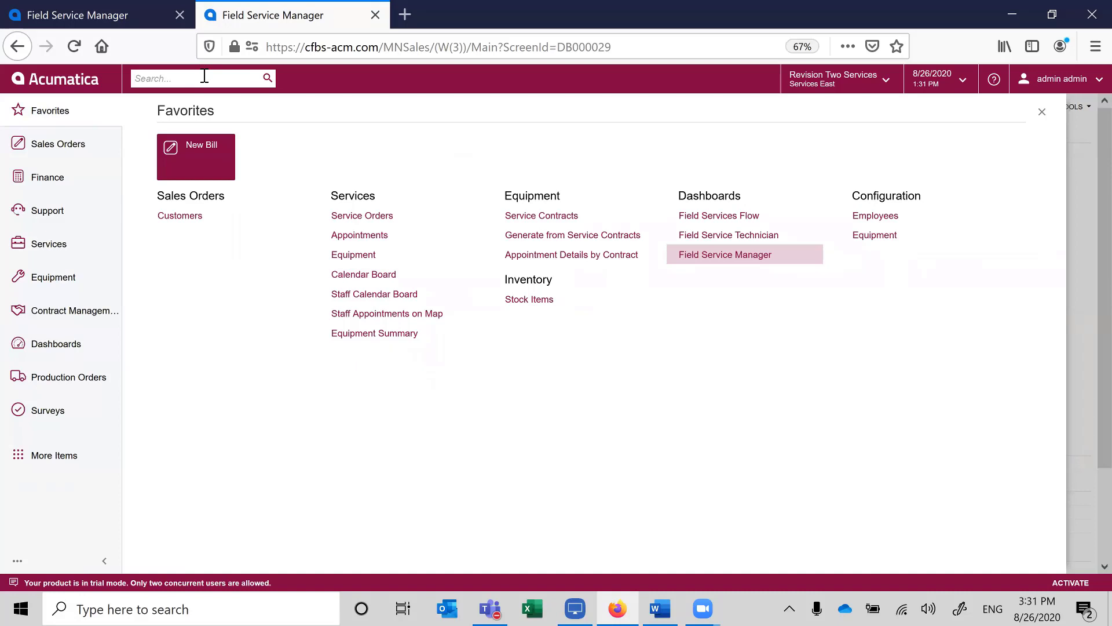
{"action": "type", "text": "Calena"}
{"action": "type", "text": "ar board"}
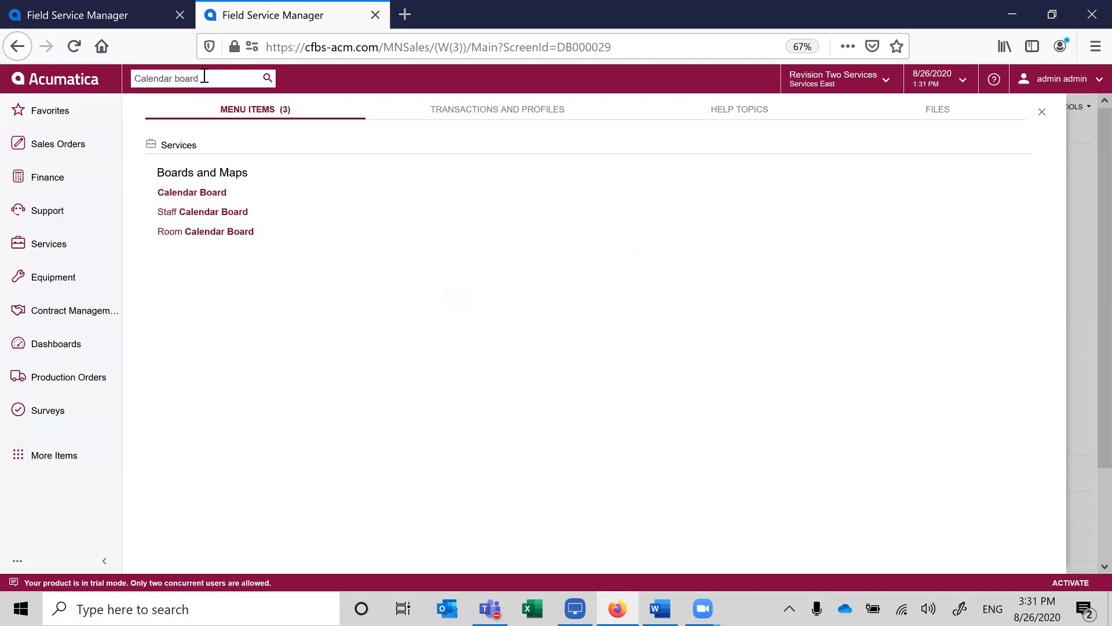
{"action": "left_click", "coordinate": [208, 197]}
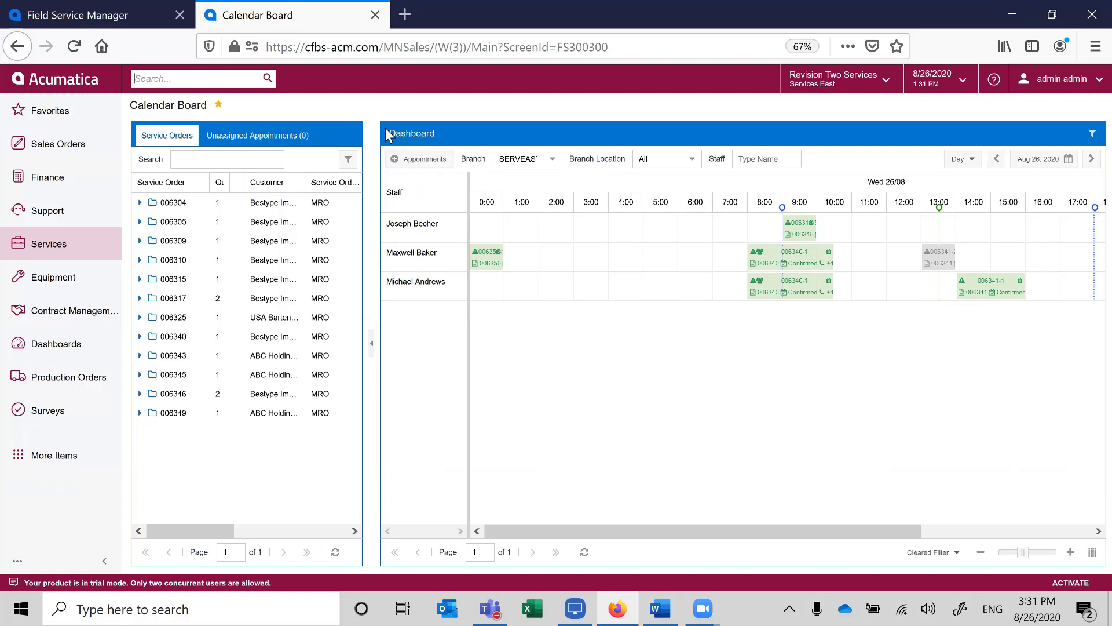
Start a new appointment from the Calendar Board in a maximized window, with ABCHOLDING - ABC Holdings Inc as the customer.
{"action": "left_click", "coordinate": [419, 163]}
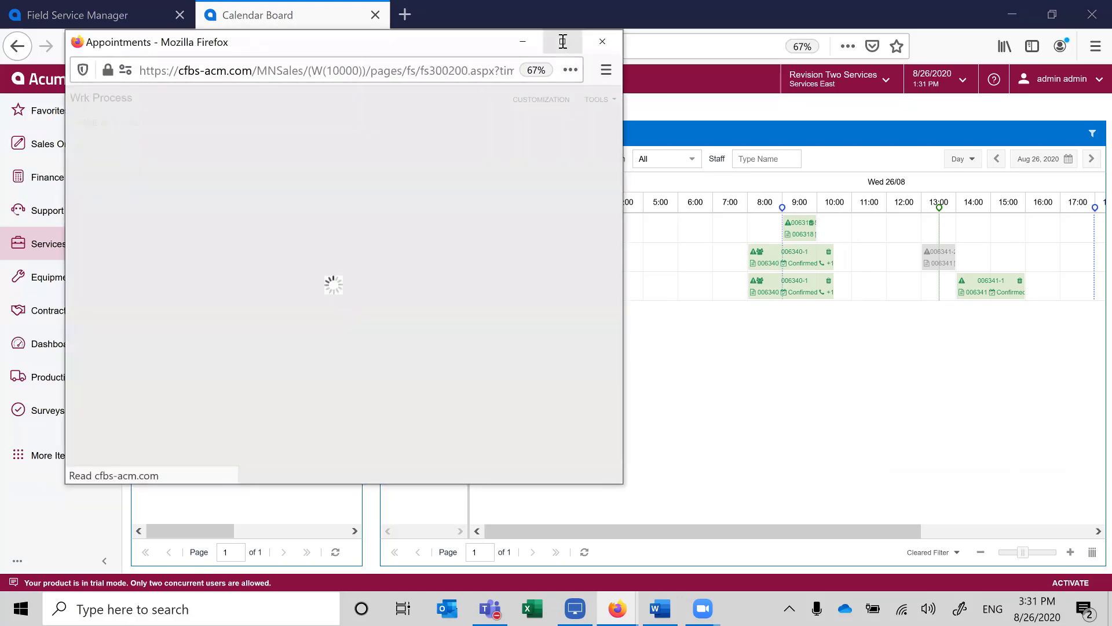
{"action": "left_click", "coordinate": [563, 42]}
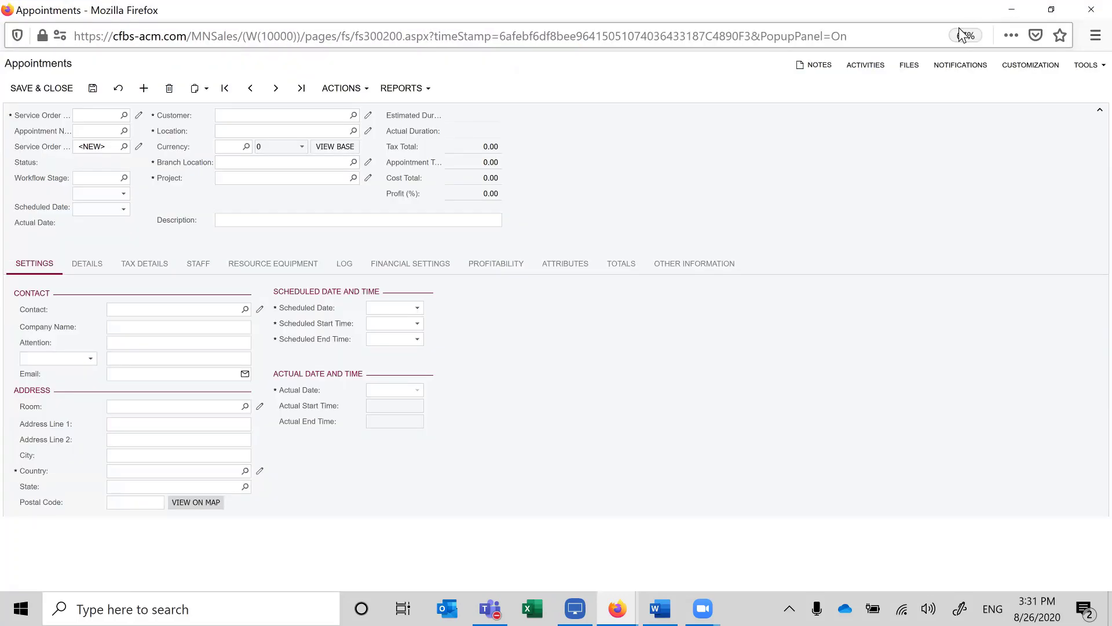
{"action": "left_click_drag", "start_coordinate": [898, 41], "coordinate": [747, 28]}
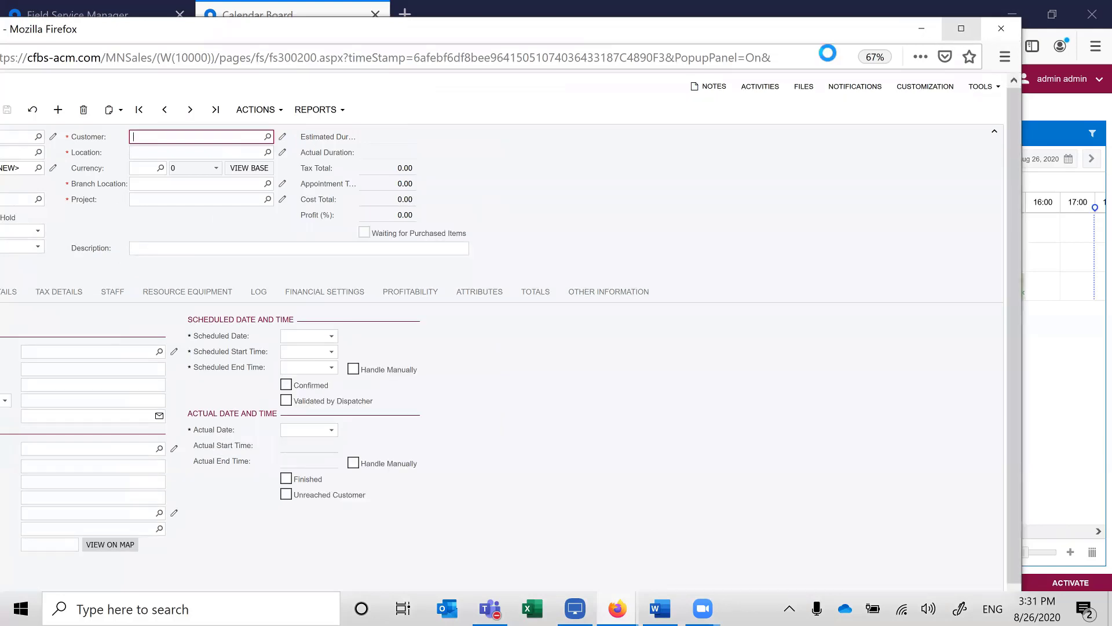
{"action": "left_click", "coordinate": [961, 29]}
{"action": "type", "text": "ABC"}
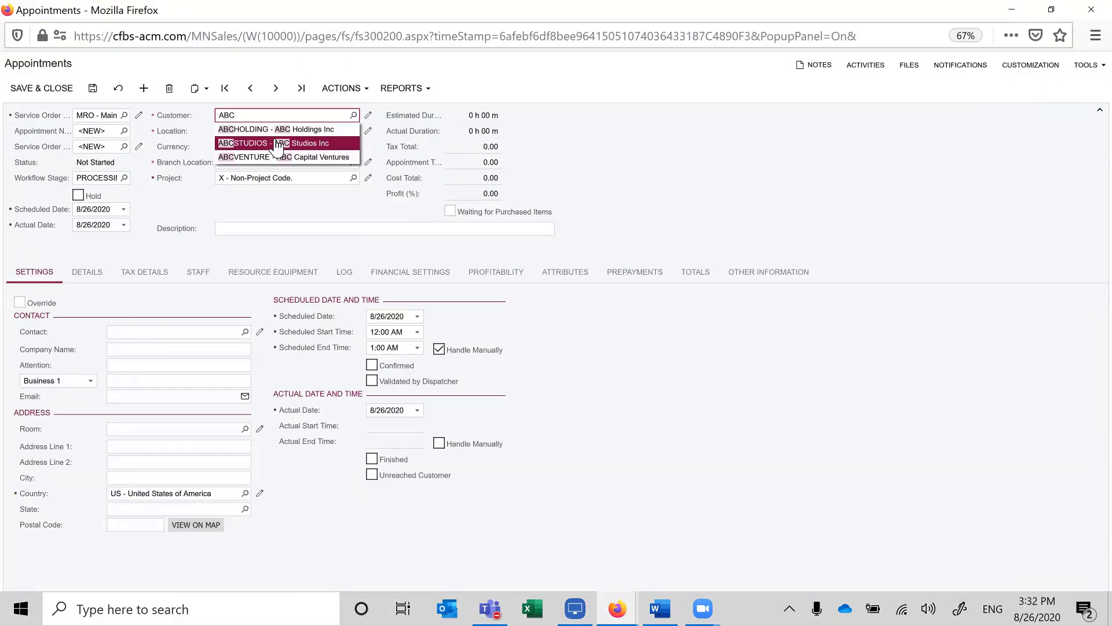
{"action": "left_click", "coordinate": [240, 130]}
Set the appointment's branch location to MANHATTAN and enter the description "Installatin of Laptop".
{"action": "left_click", "coordinate": [353, 162]}
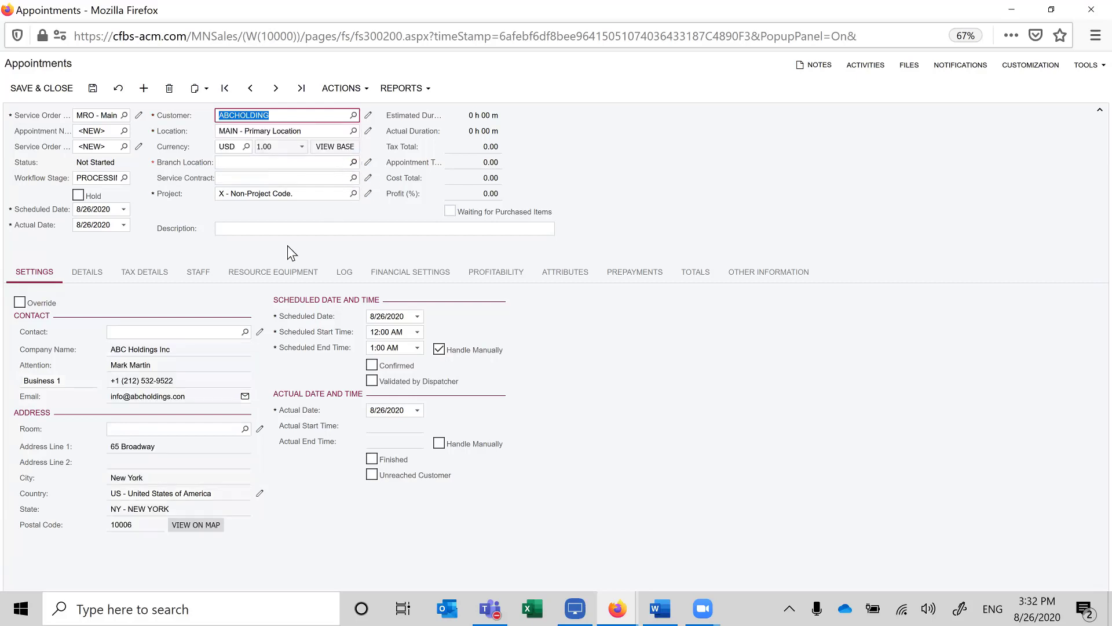
{"action": "left_click", "coordinate": [259, 280]}
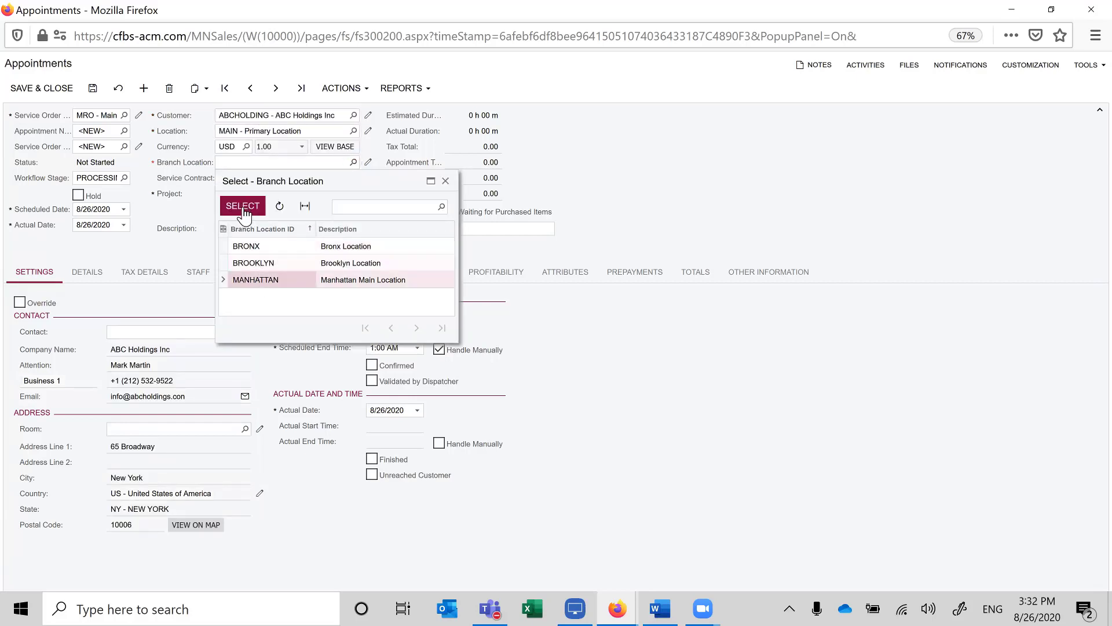
{"action": "left_click", "coordinate": [243, 205]}
{"action": "left_click", "coordinate": [250, 230]}
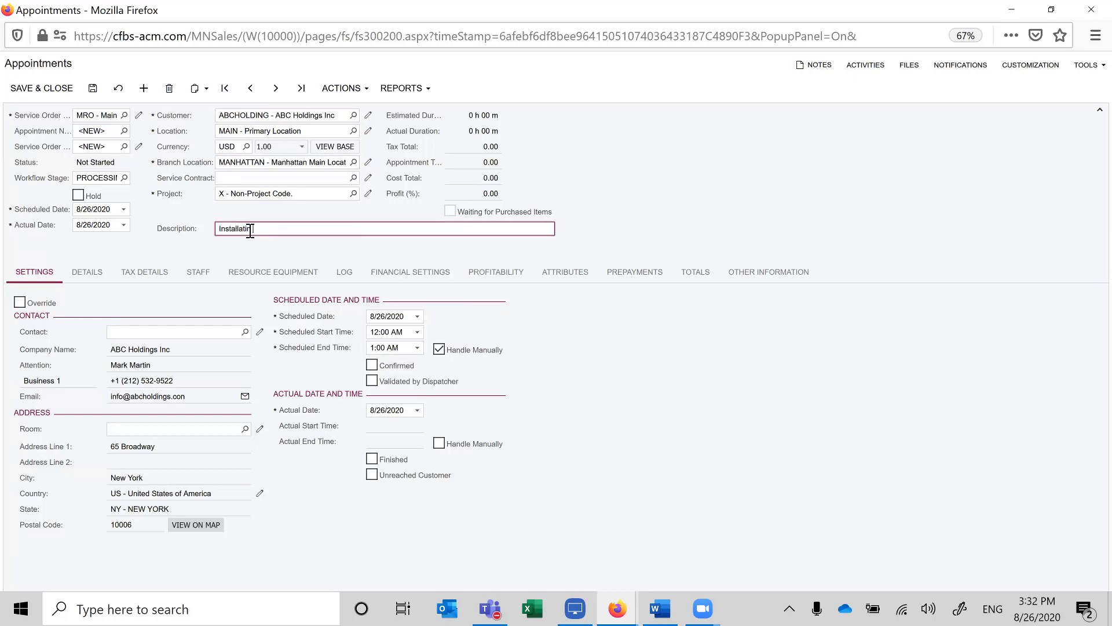
{"action": "type", "text": "Installation of Lam"}
Add an appointment detail line of type Inventory Item for the Acer Laptop Computer, AACOMPUT01.
{"action": "left_click", "coordinate": [86, 271]}
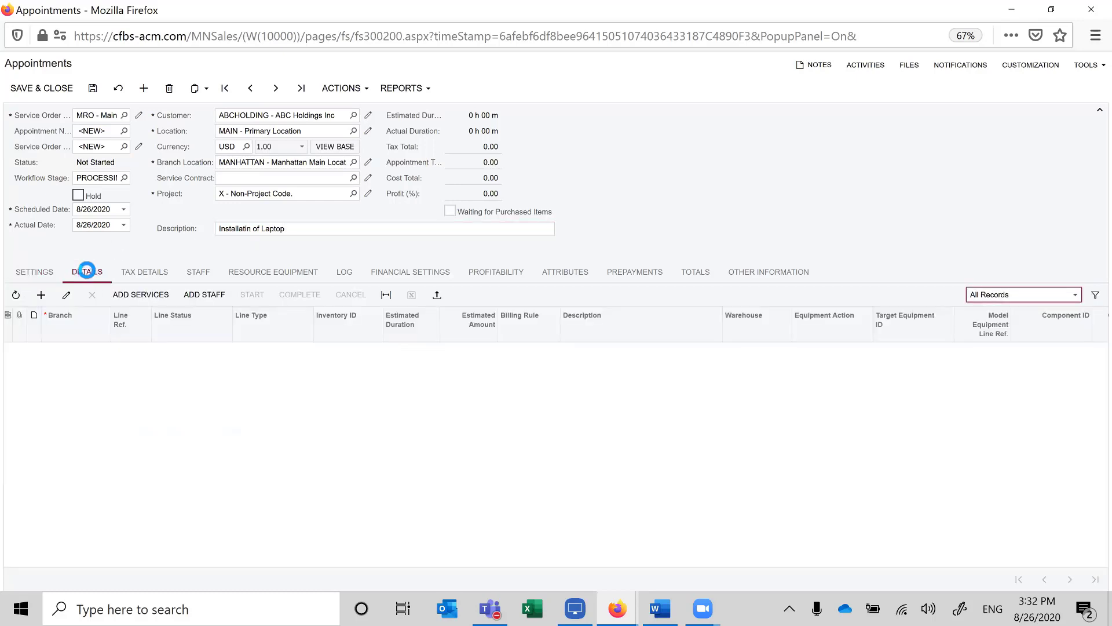
{"action": "left_click", "coordinate": [42, 294]}
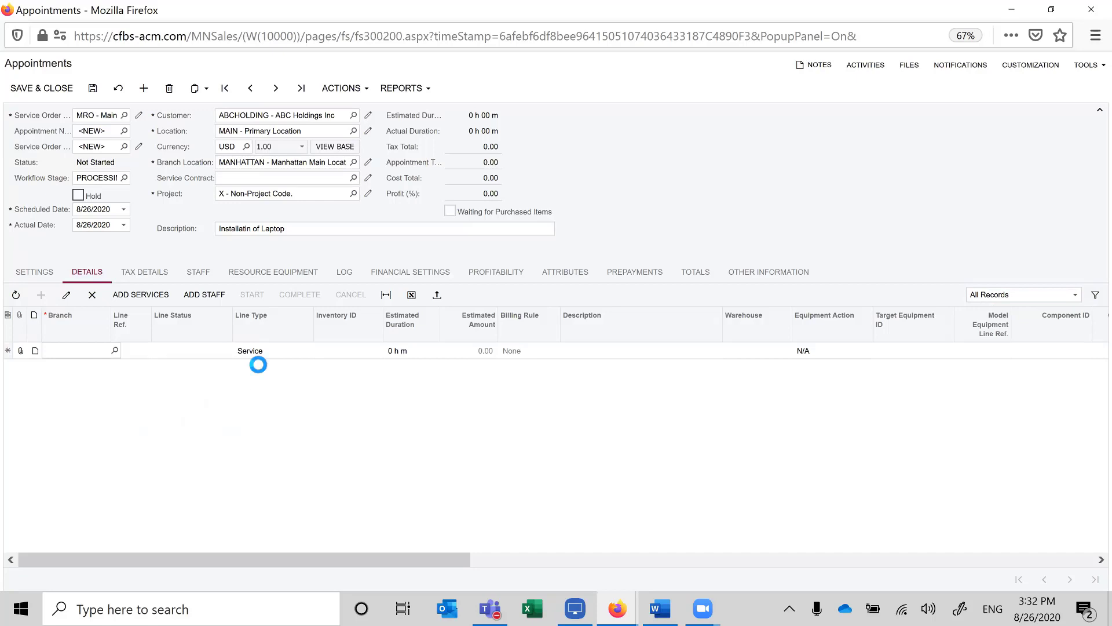
{"action": "left_click", "coordinate": [313, 354]}
{"action": "left_click", "coordinate": [318, 352]}
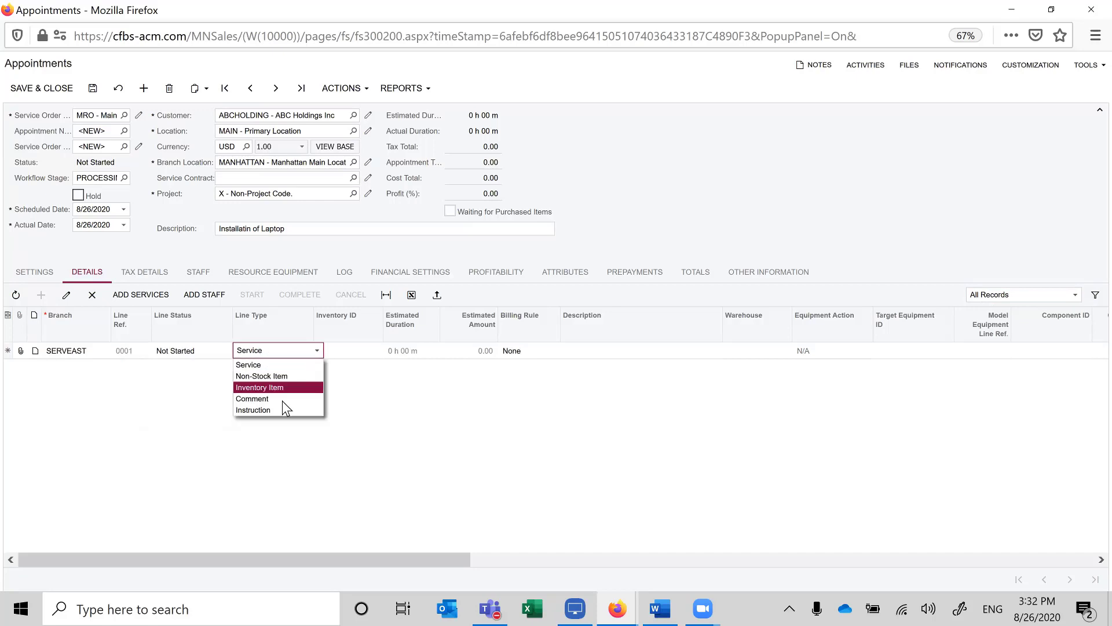
{"action": "left_click", "coordinate": [285, 388]}
{"action": "left_click", "coordinate": [339, 350]}
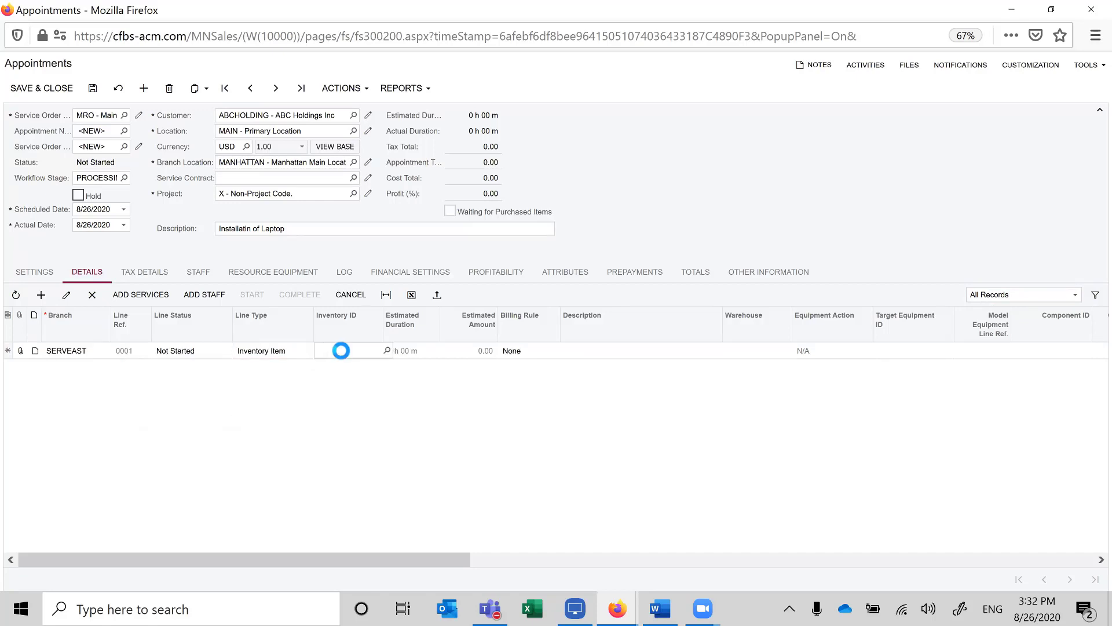
{"action": "type", "text": "acer"}
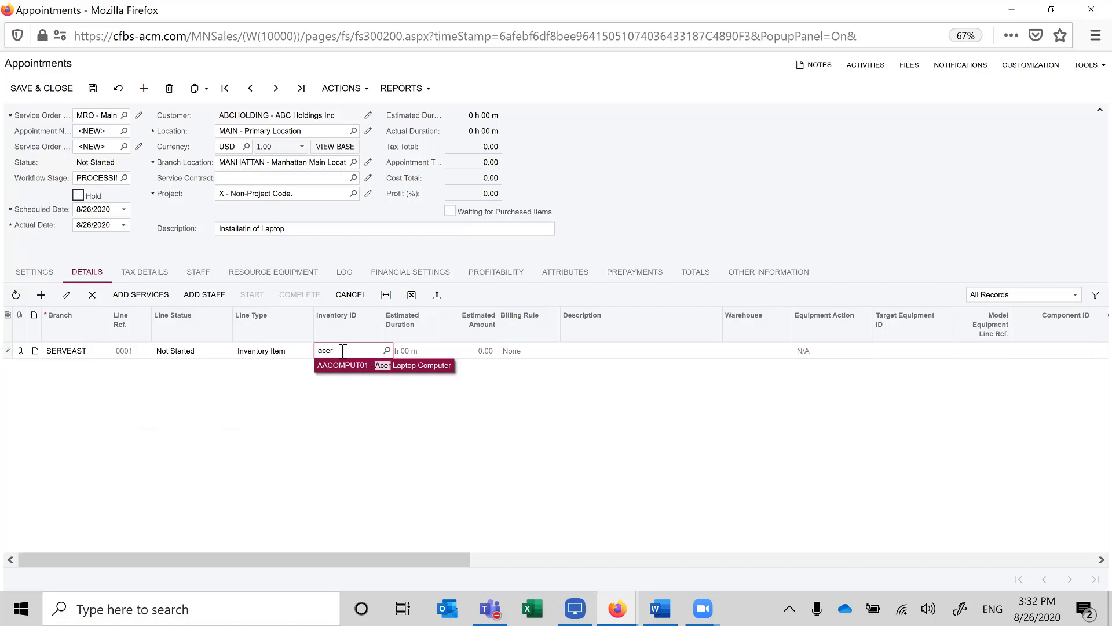
{"action": "left_click", "coordinate": [378, 365]}
{"action": "key", "text": "Tab"}
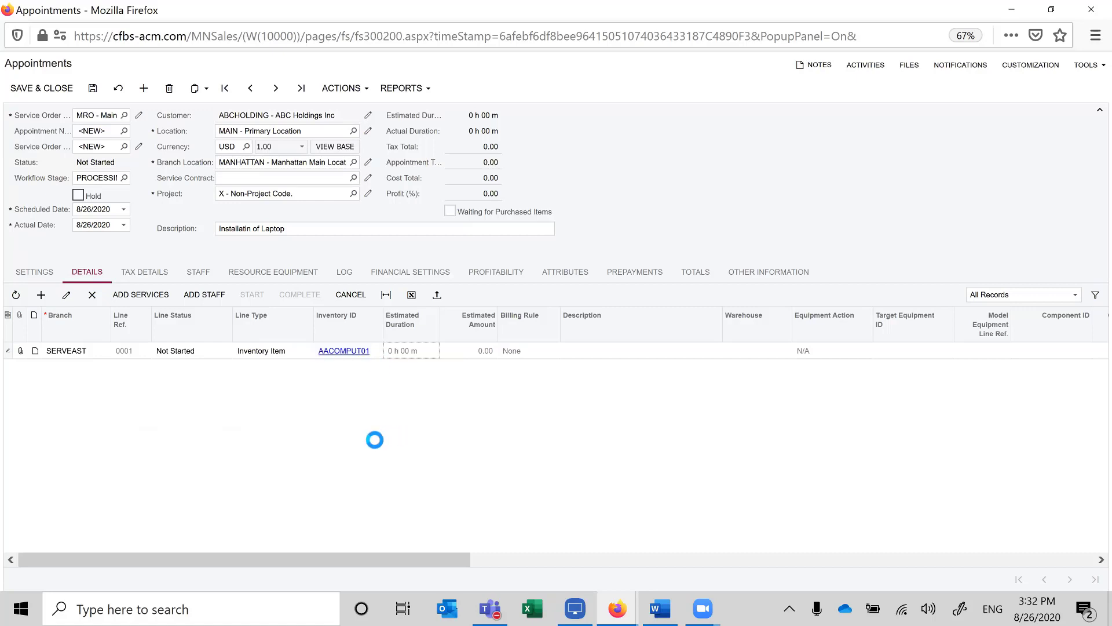
{"action": "left_click", "coordinate": [347, 422]}
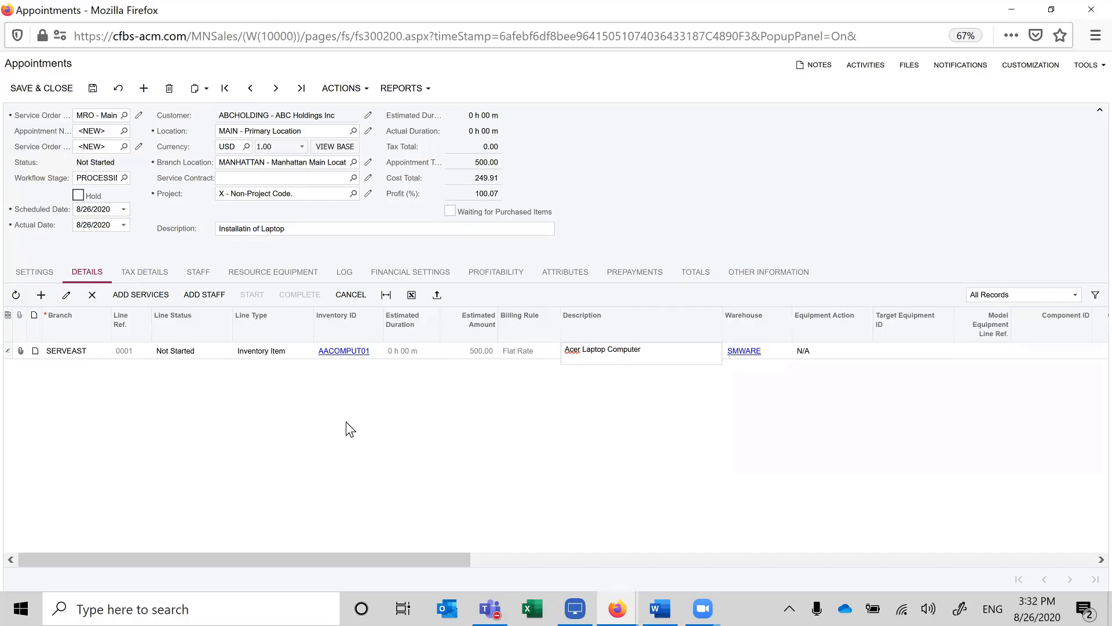
Check the on-hand quantities per warehouse for stock item AACOMPUT01, and return to the appointment.
{"action": "left_click", "coordinate": [342, 352]}
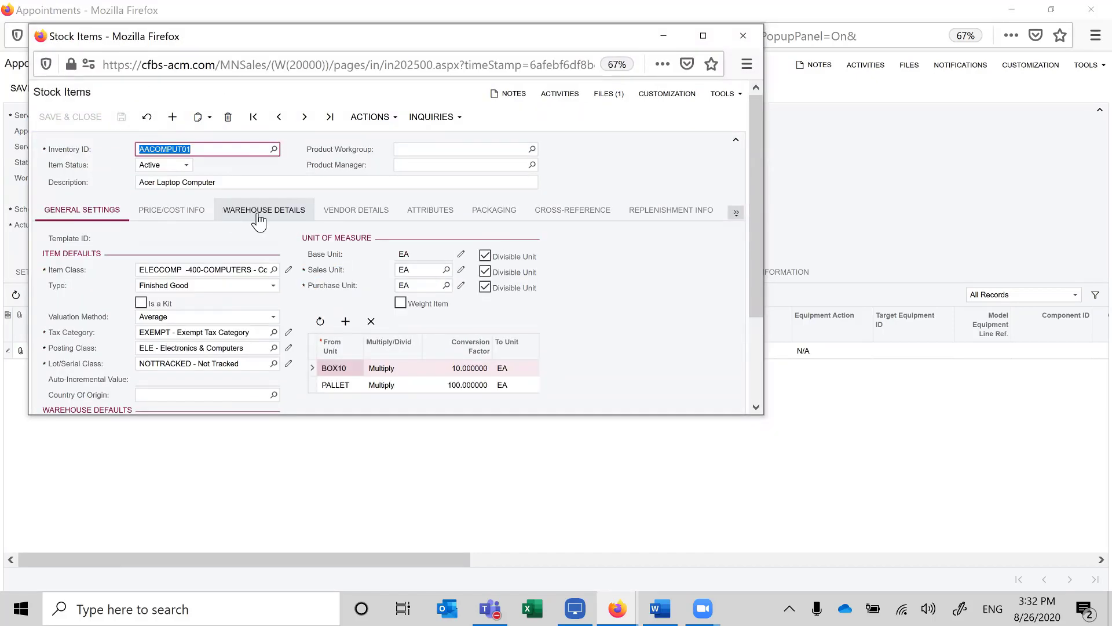
{"action": "left_click", "coordinate": [259, 218]}
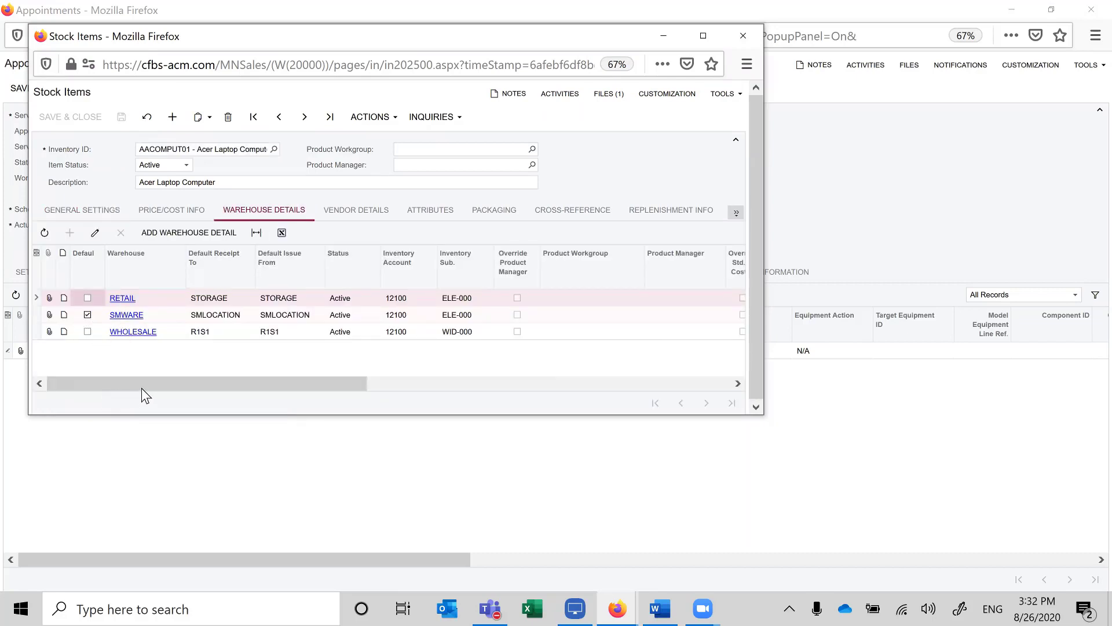
{"action": "left_click_drag", "start_coordinate": [141, 384], "coordinate": [414, 369]}
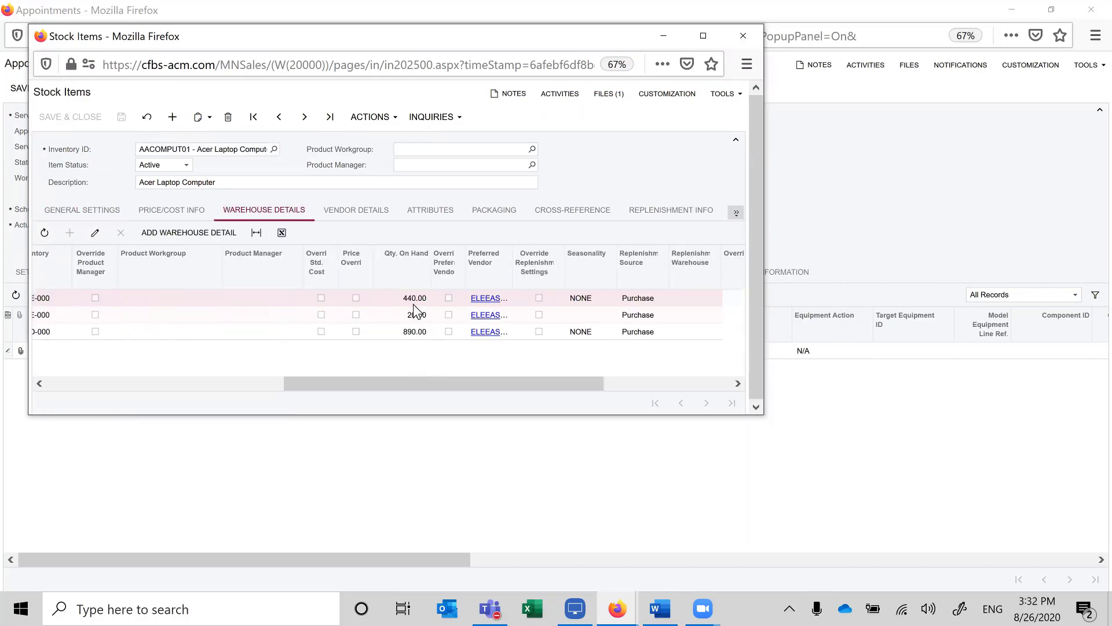
{"action": "left_click", "coordinate": [743, 35]}
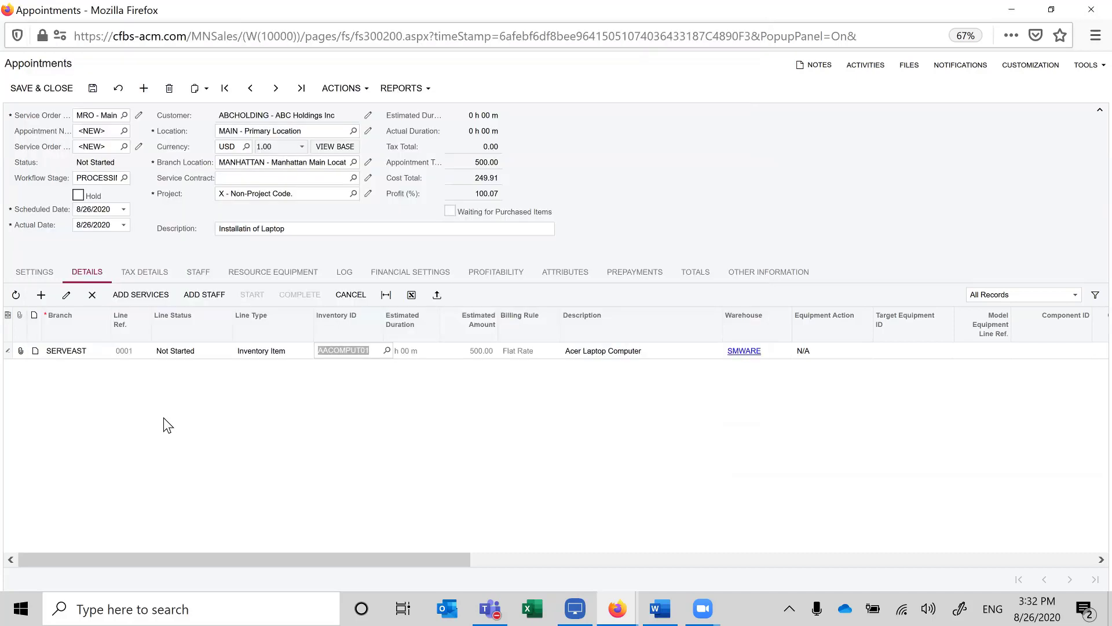
Add a Service detail line to the appointment for INST GEN - General Equipment Installation.
{"action": "left_click", "coordinate": [38, 295]}
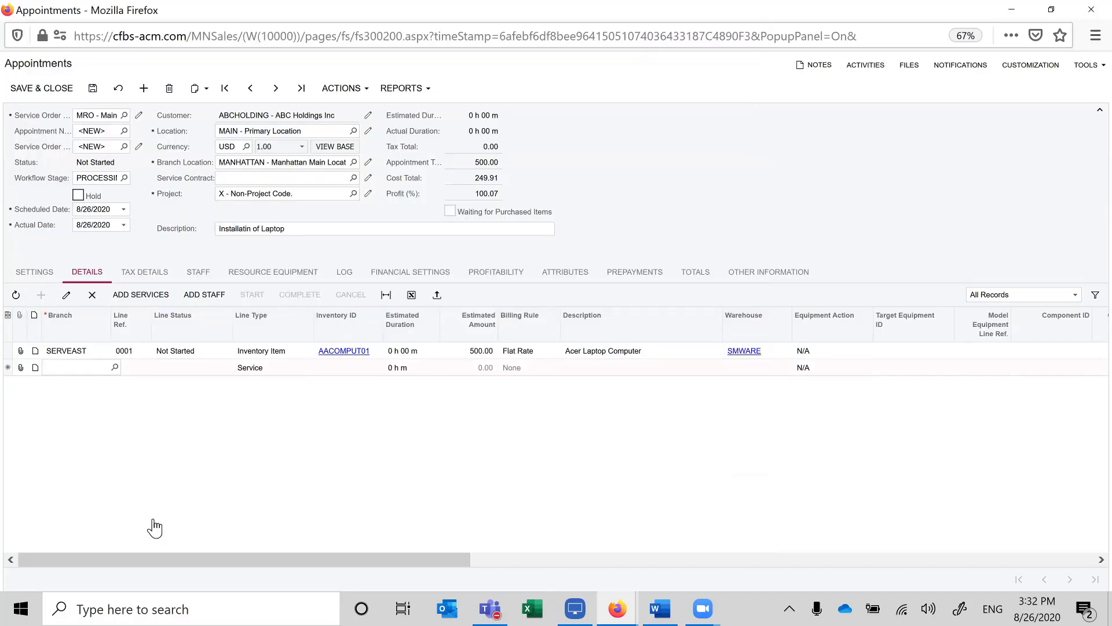
{"action": "key", "text": "Tab"}
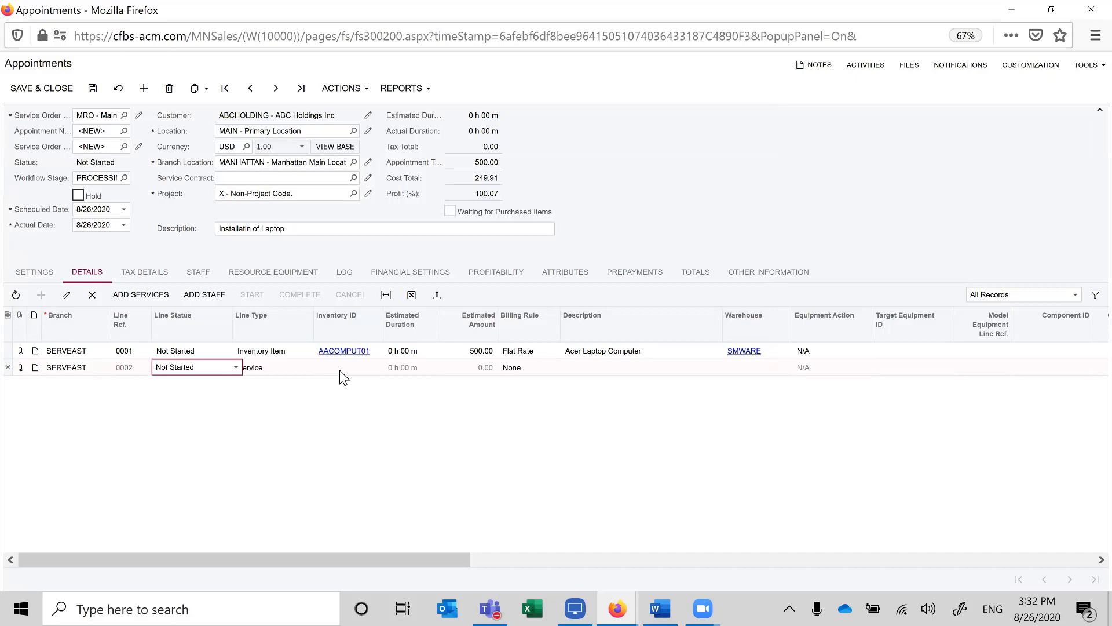
{"action": "left_click", "coordinate": [341, 371]}
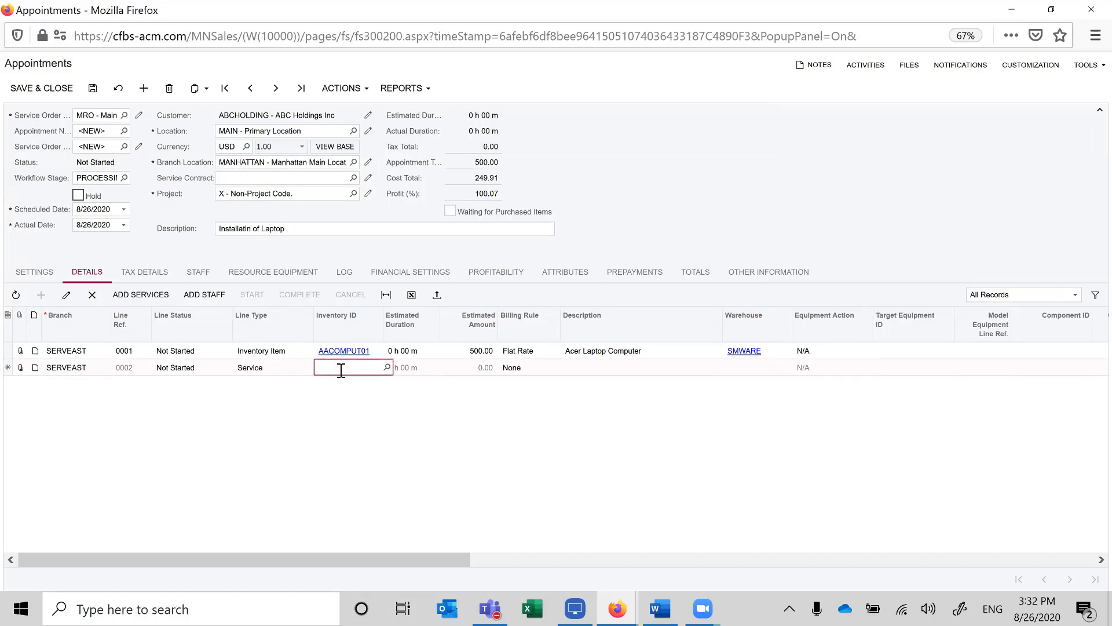
{"action": "type", "text": "Inst gen"}
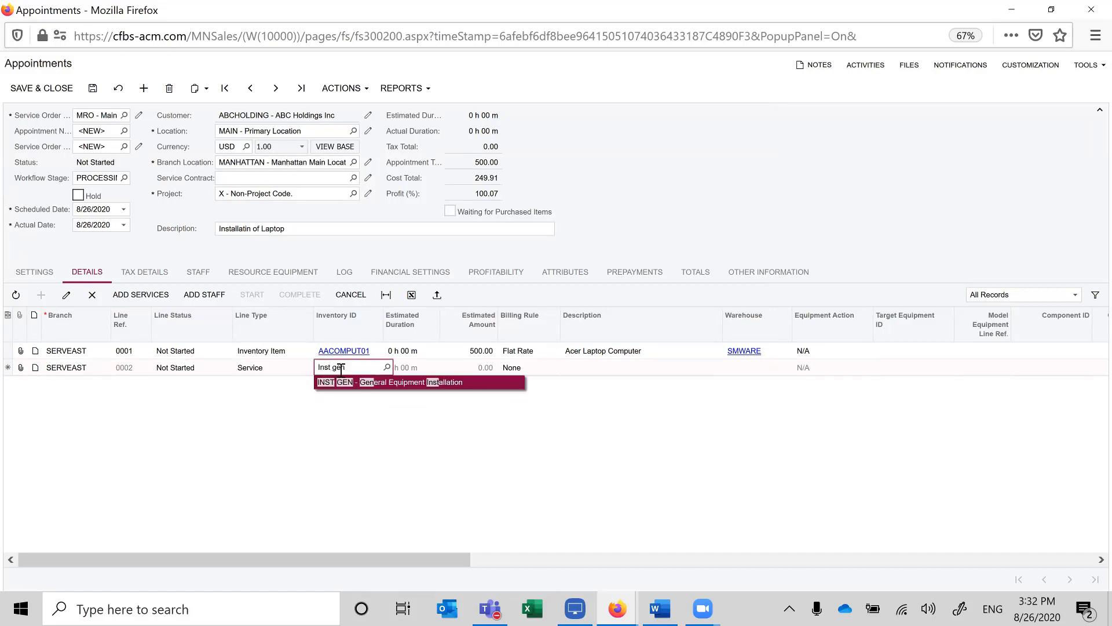
{"action": "left_click", "coordinate": [343, 383]}
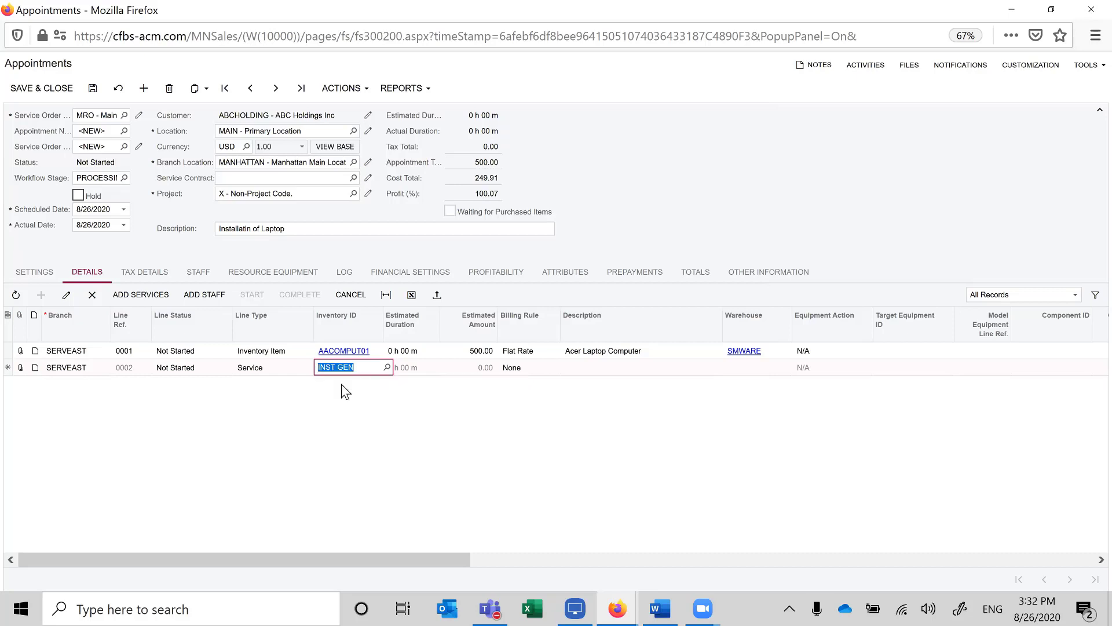
{"action": "key", "text": "Tab"}
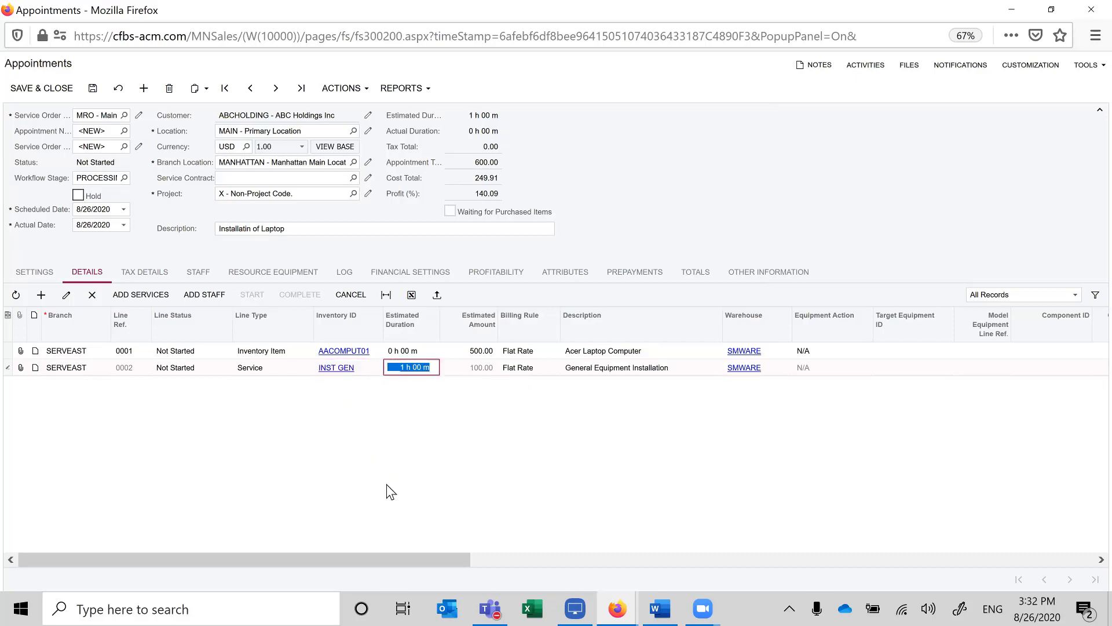
{"action": "key", "text": "Tab"}
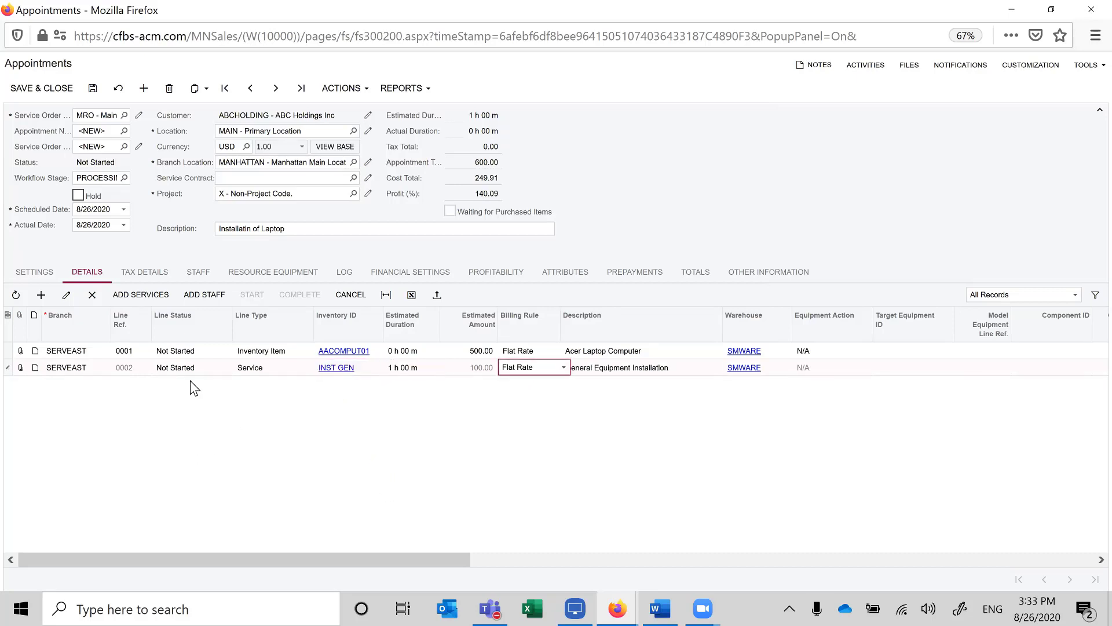
Review the staff suggested for the HARDWARE skill, assign the second listed employee to the appointment, and save it.
{"action": "left_click", "coordinate": [204, 294]}
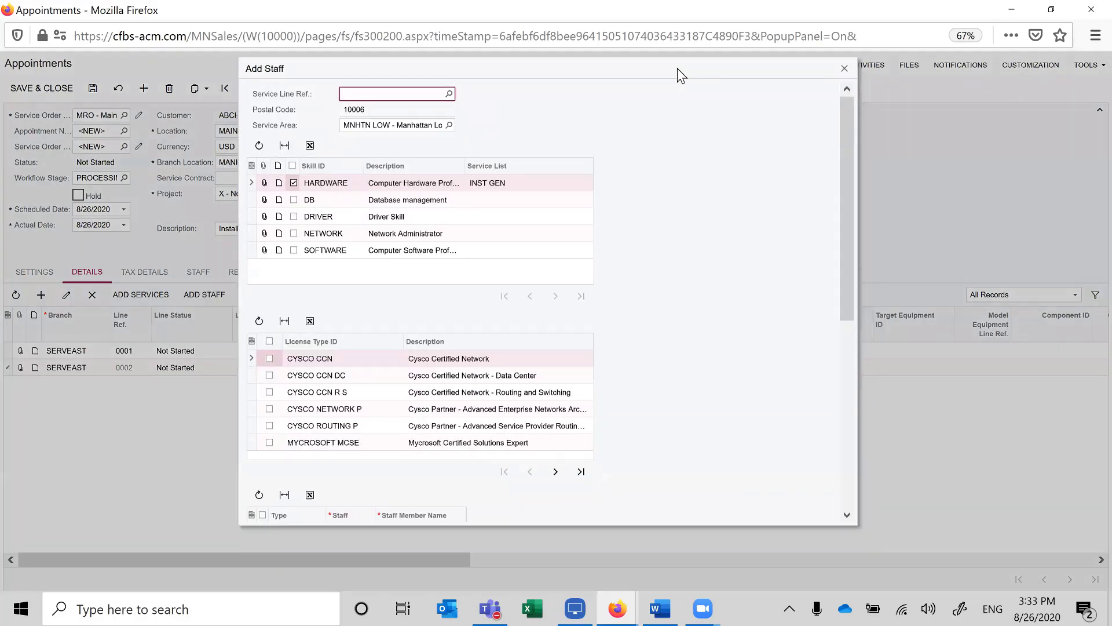
{"action": "scroll", "coordinate": [712, 348], "scroll_direction": "down", "scroll_amount": 4}
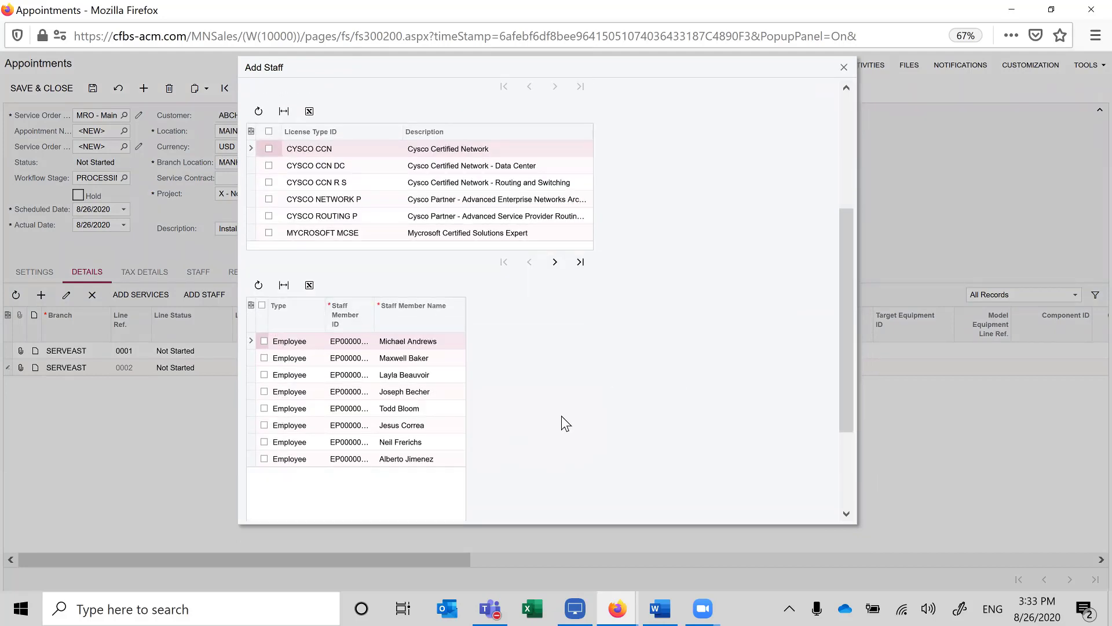
{"action": "scroll", "coordinate": [631, 407], "scroll_direction": "up", "scroll_amount": 4}
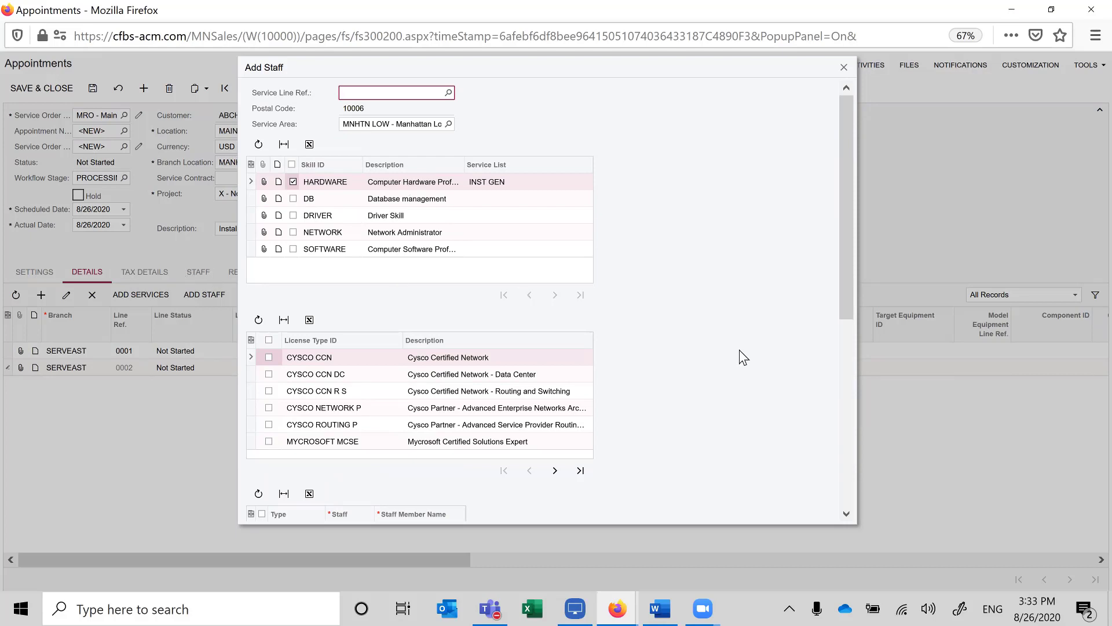
{"action": "scroll", "coordinate": [740, 350], "scroll_direction": "down", "scroll_amount": 4}
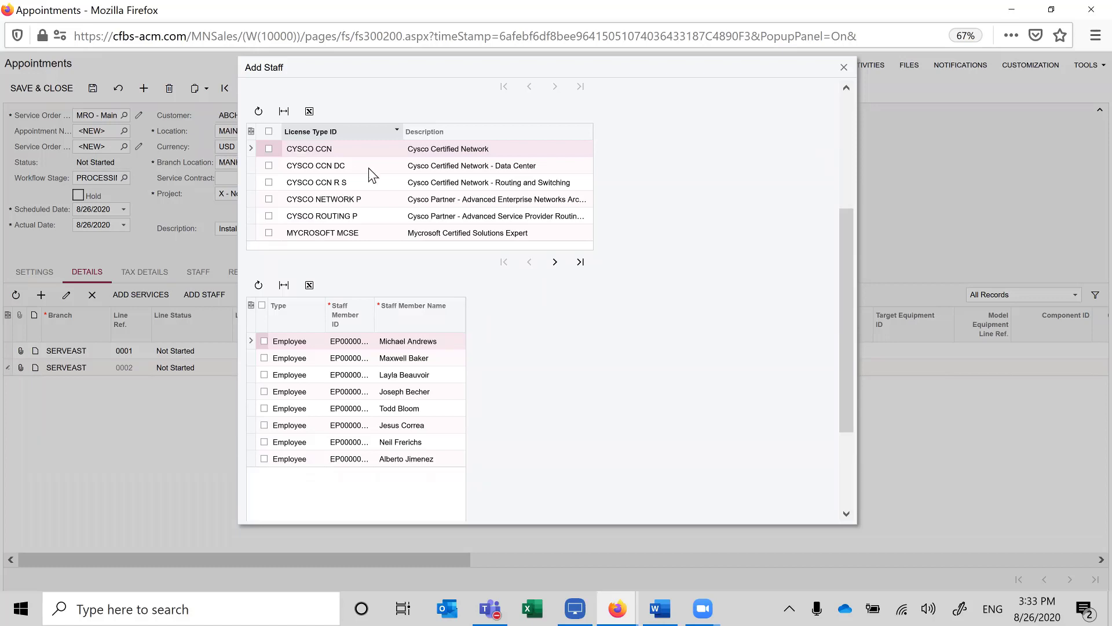
{"action": "scroll", "coordinate": [632, 357], "scroll_direction": "down", "scroll_amount": 3}
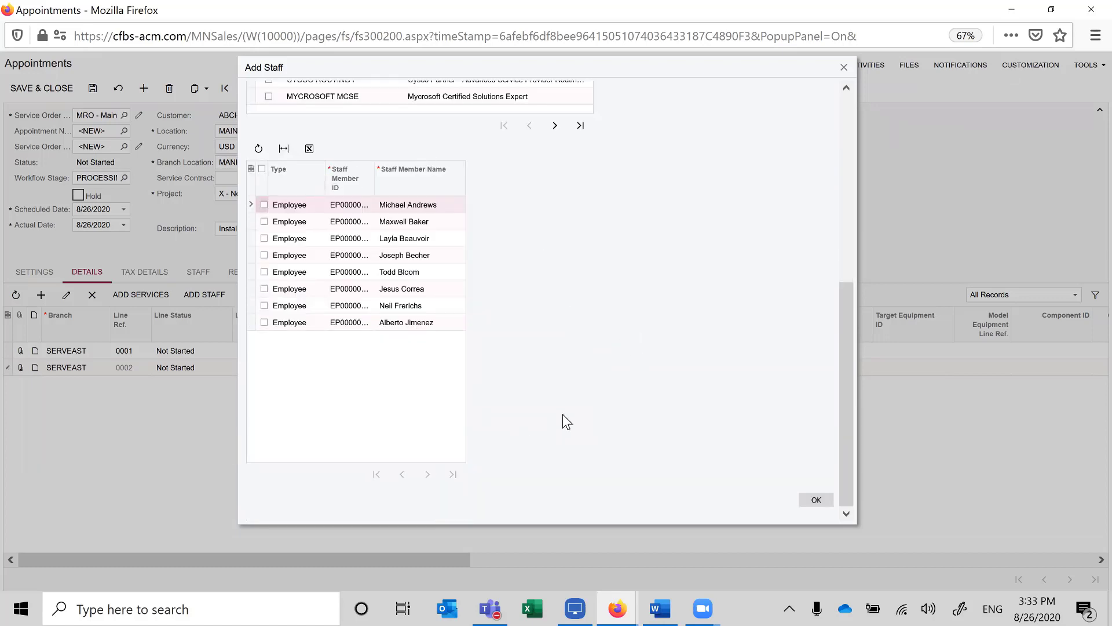
{"action": "left_click", "coordinate": [261, 221]}
{"action": "left_click", "coordinate": [816, 499]}
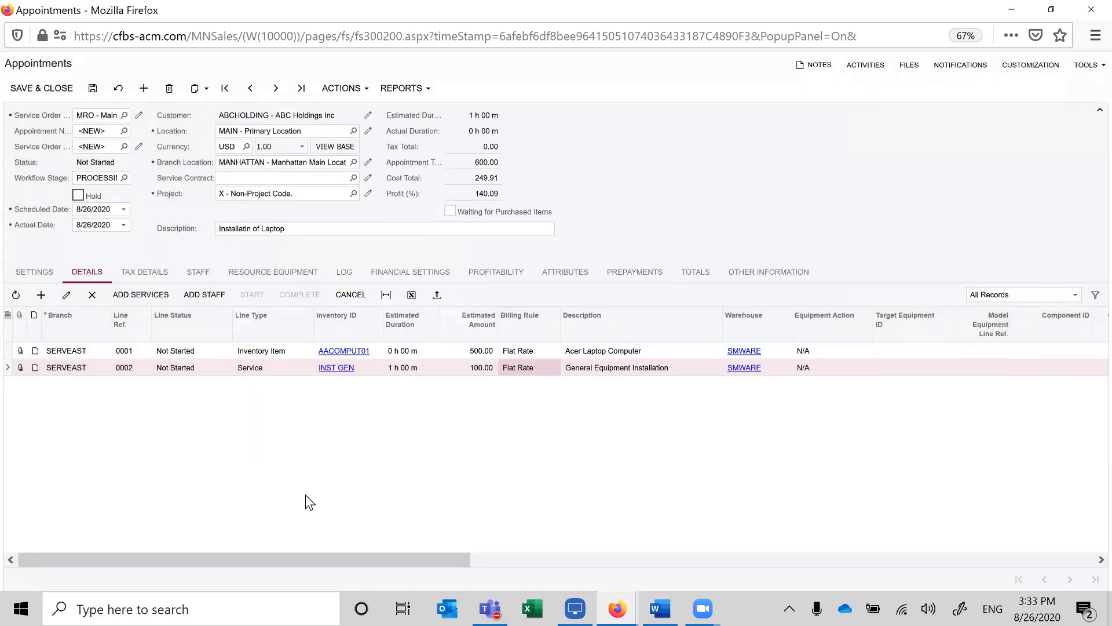
{"action": "left_click", "coordinate": [93, 90]}
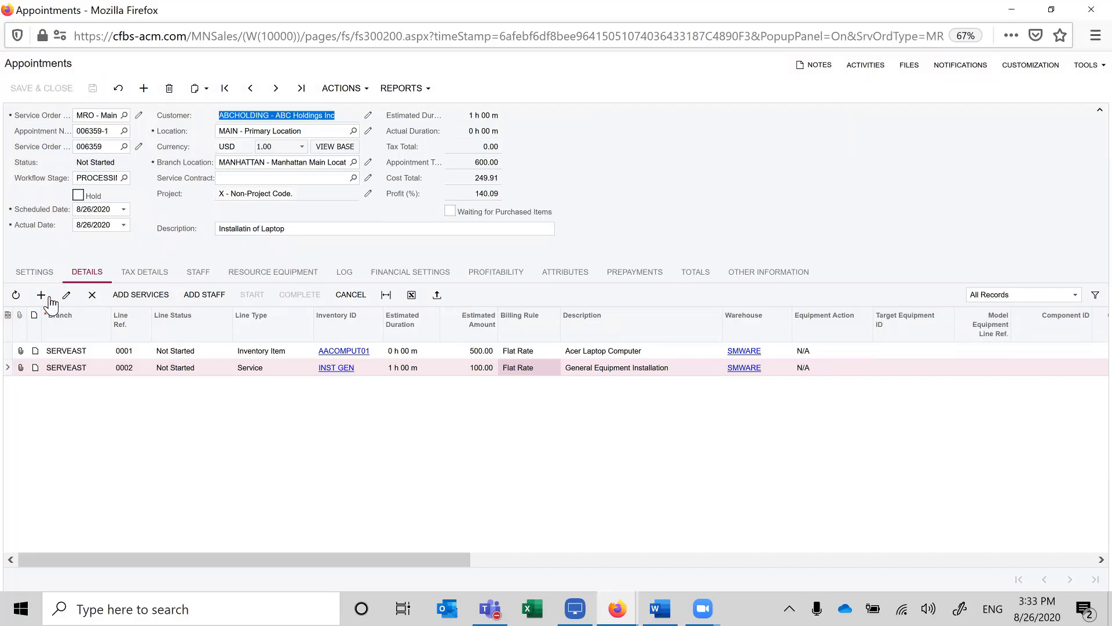
Set the appointment's scheduled start time to 3:00 PM and end time to 4:00 PM, and save it.
{"action": "left_click", "coordinate": [36, 273]}
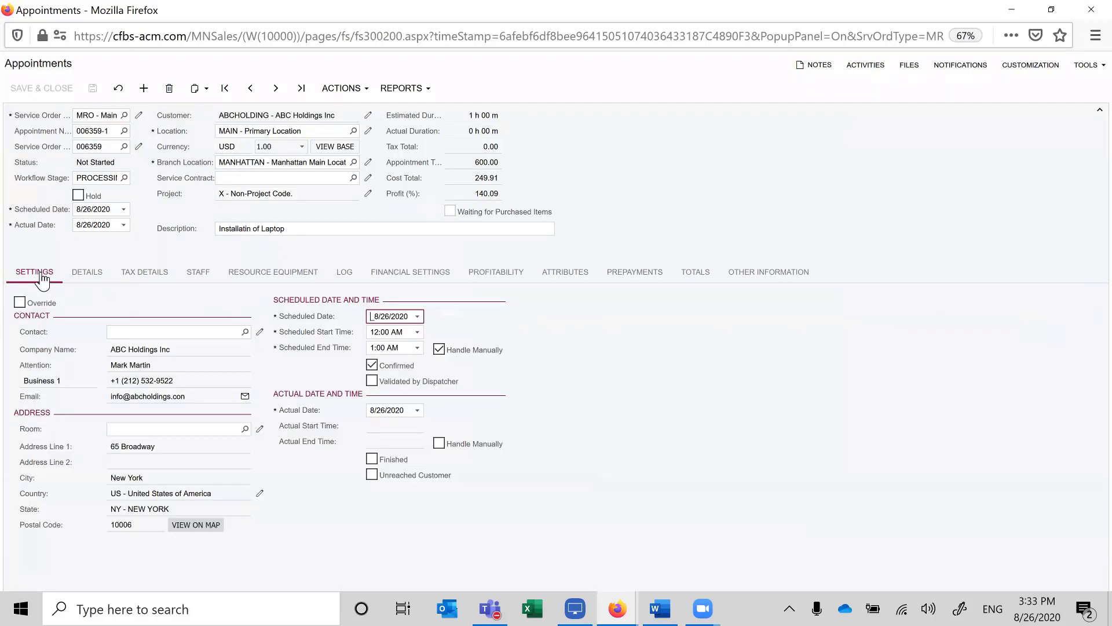
{"action": "left_click", "coordinate": [417, 333]}
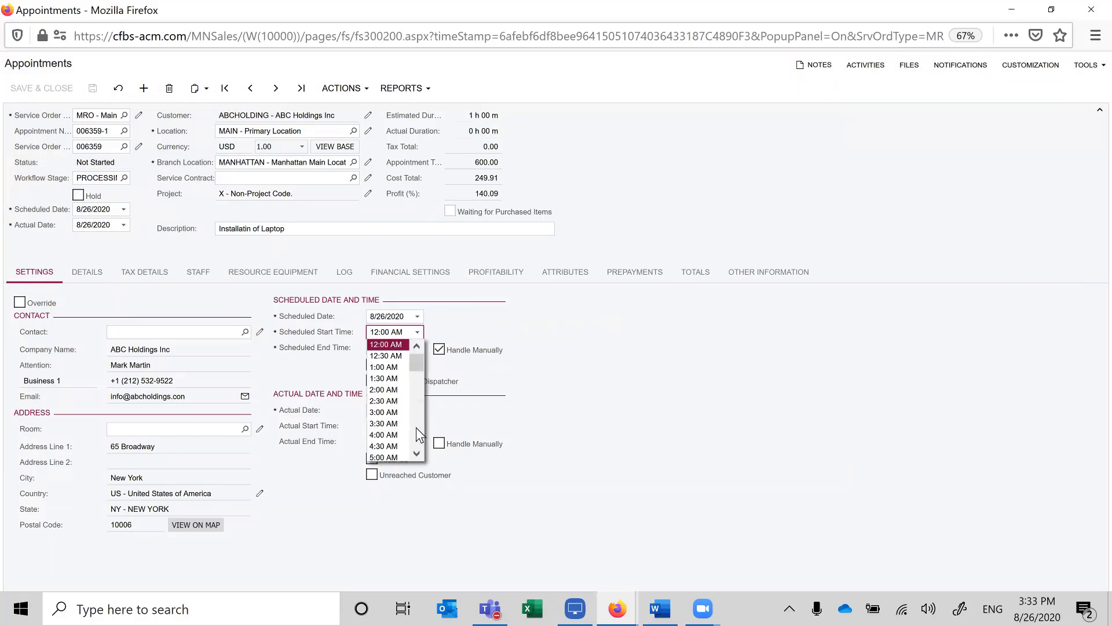
{"action": "scroll", "coordinate": [416, 423], "scroll_direction": "down", "scroll_amount": 5}
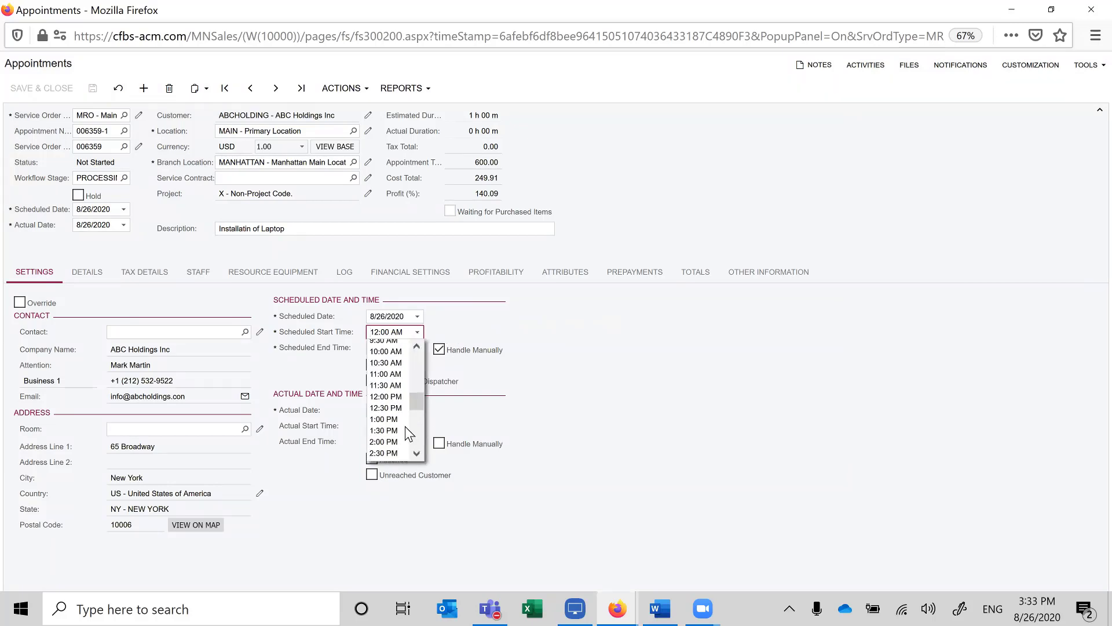
{"action": "scroll", "coordinate": [380, 400], "scroll_direction": "down", "scroll_amount": 3}
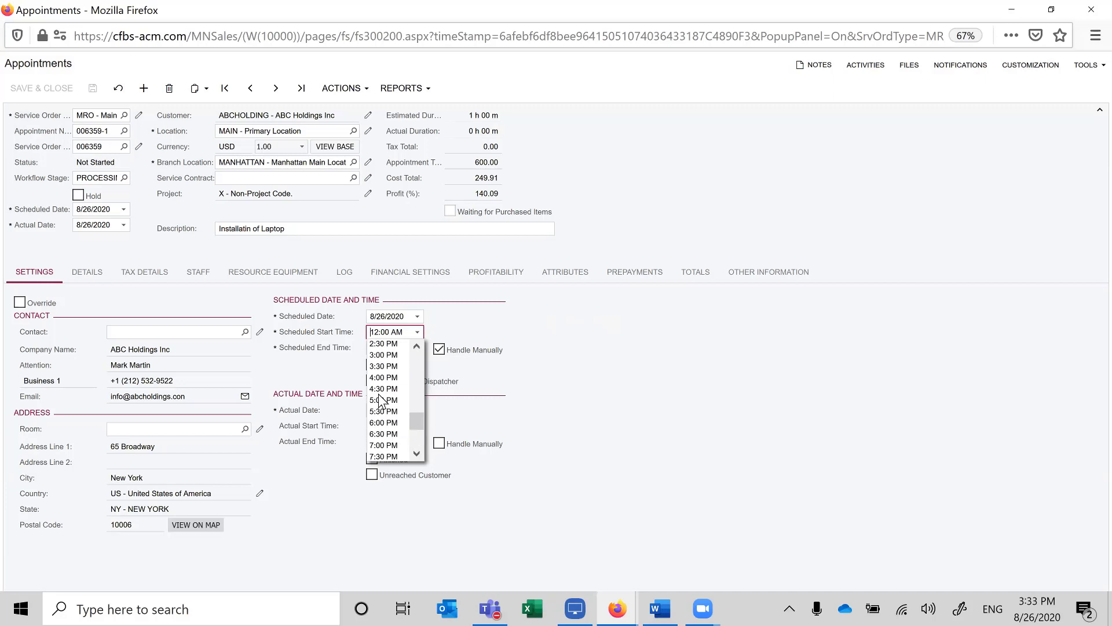
{"action": "left_click", "coordinate": [383, 355]}
{"action": "left_click", "coordinate": [418, 349]}
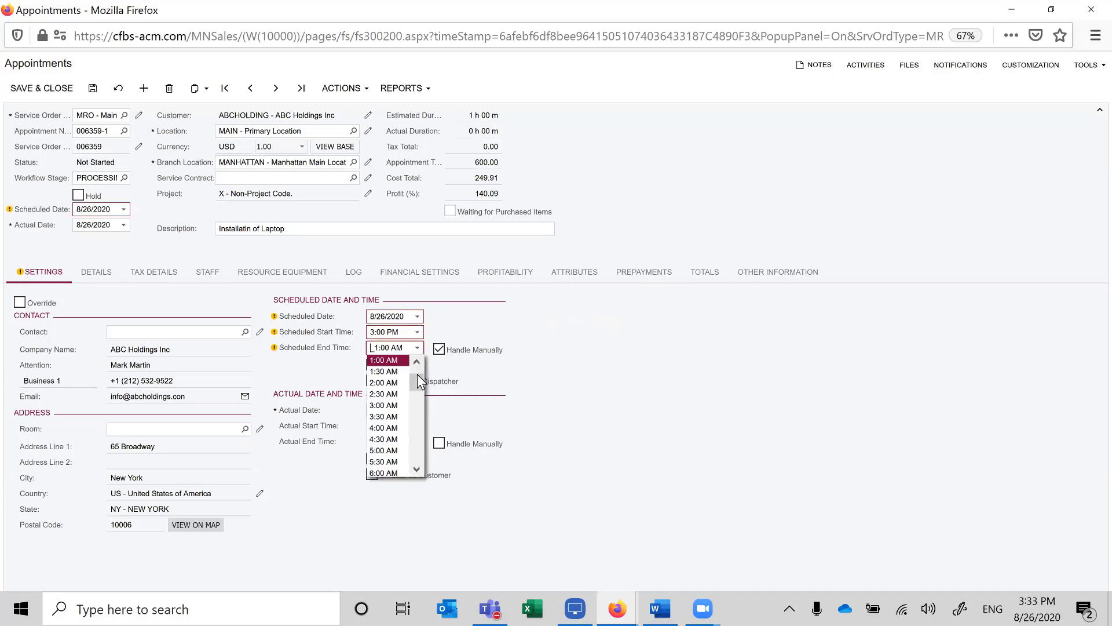
{"action": "scroll", "coordinate": [415, 429], "scroll_direction": "down", "scroll_amount": 6}
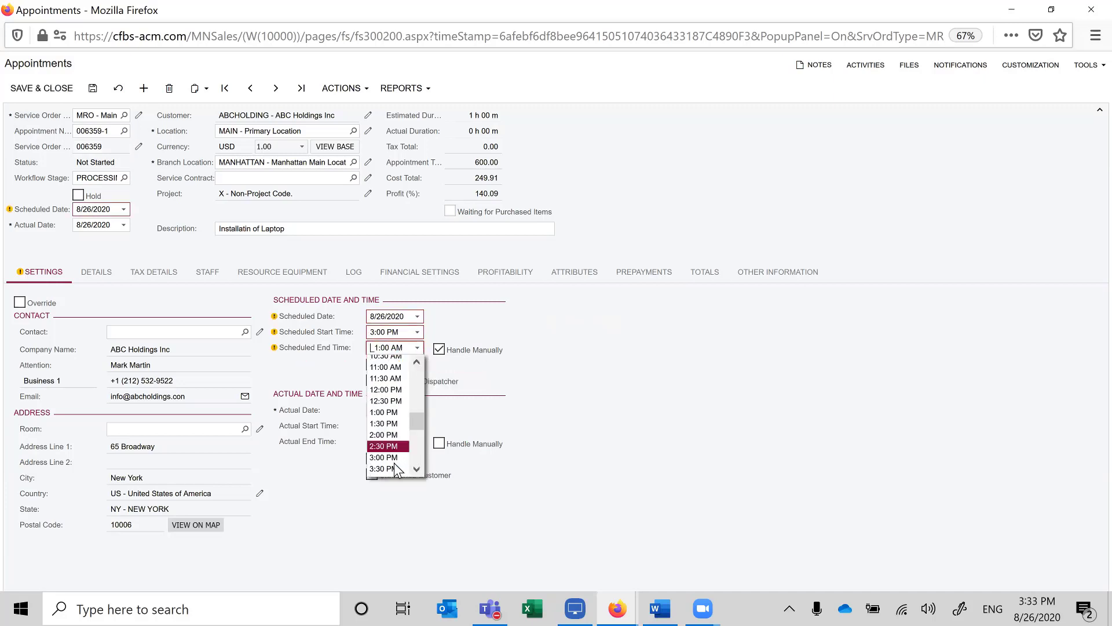
{"action": "scroll", "coordinate": [406, 440], "scroll_direction": "down", "scroll_amount": 3}
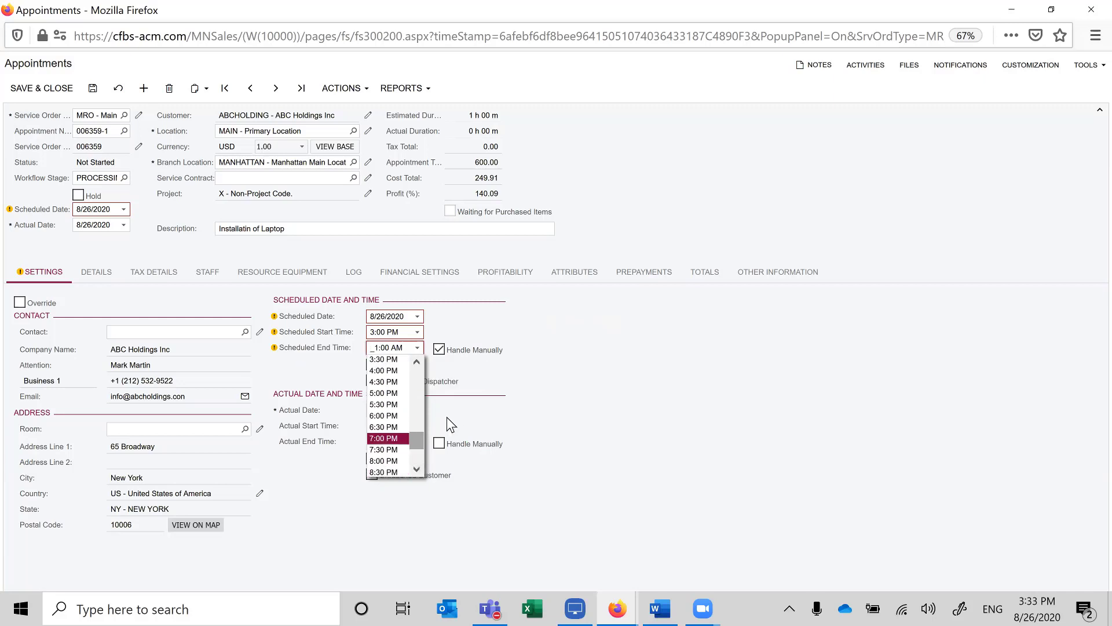
{"action": "left_click", "coordinate": [389, 370]}
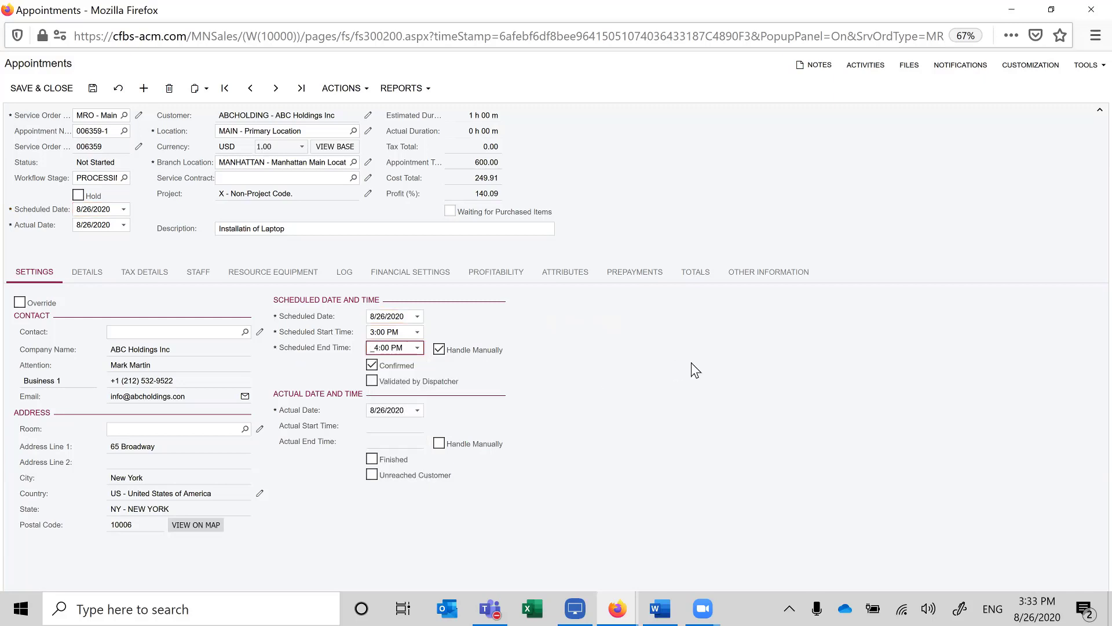
{"action": "left_click", "coordinate": [93, 89]}
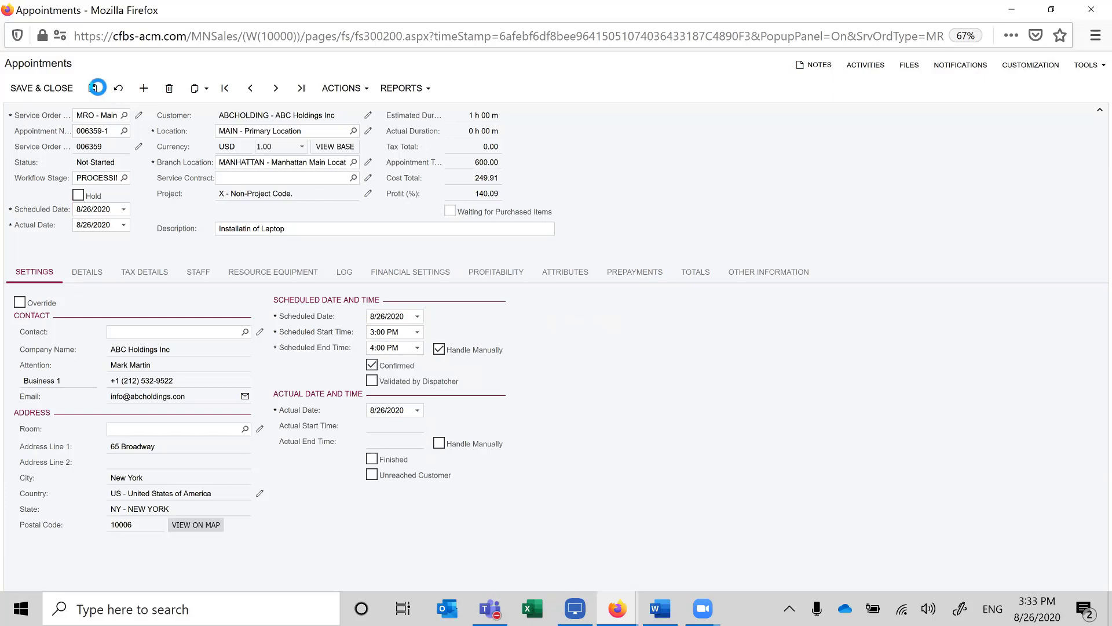
Send the email confirmation to the customer, and open the appointment on the Calendar Board in a maximized window.
{"action": "left_click", "coordinate": [348, 90]}
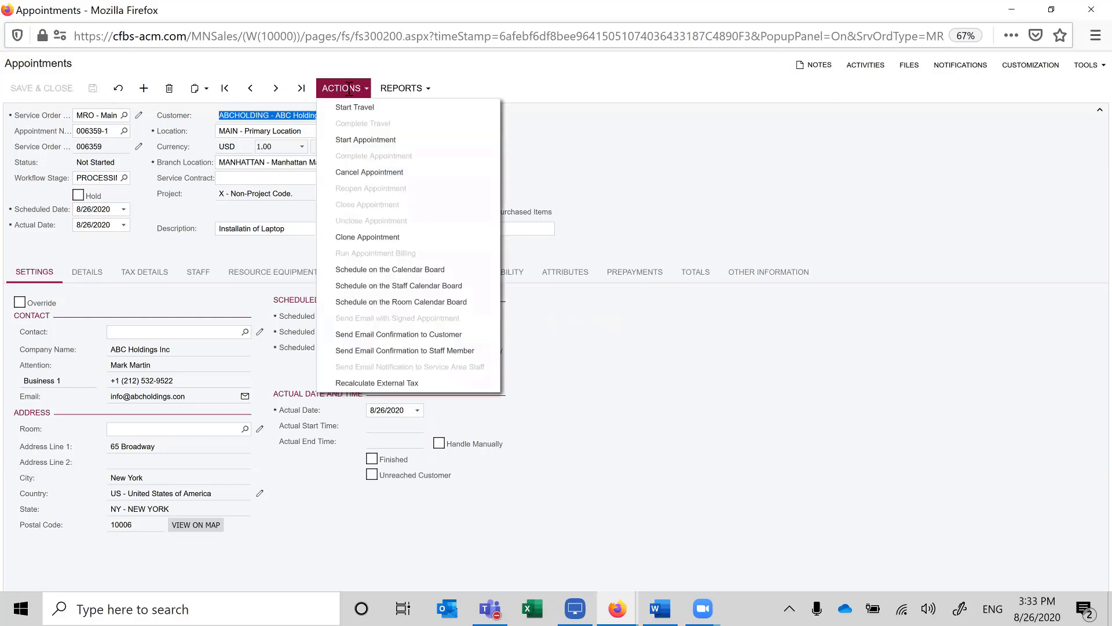
{"action": "left_click", "coordinate": [398, 335]}
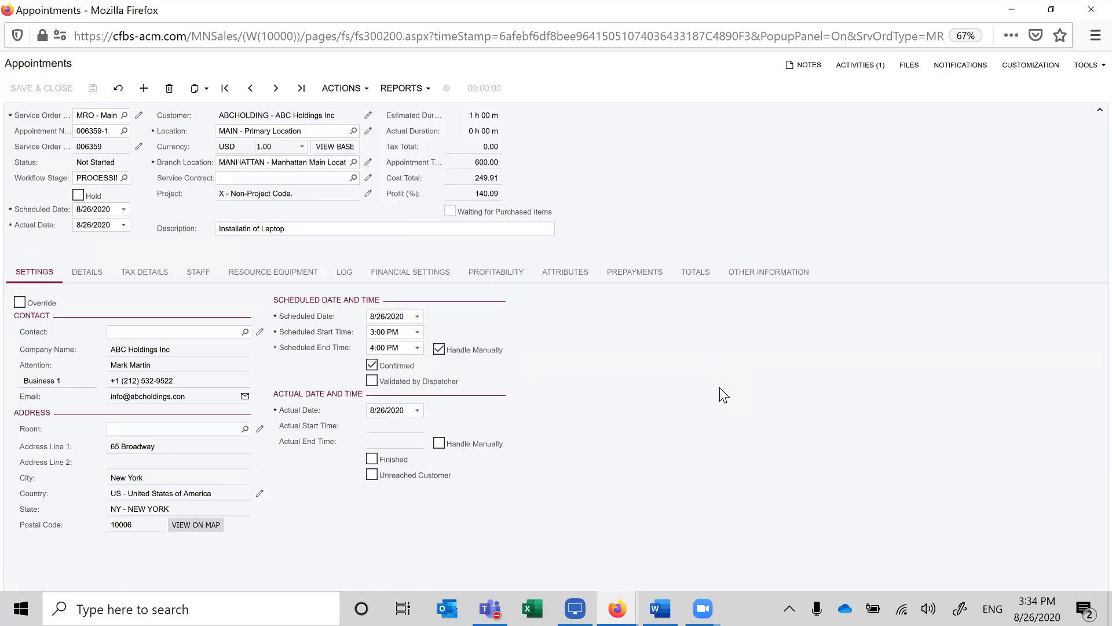
{"action": "left_click", "coordinate": [344, 88]}
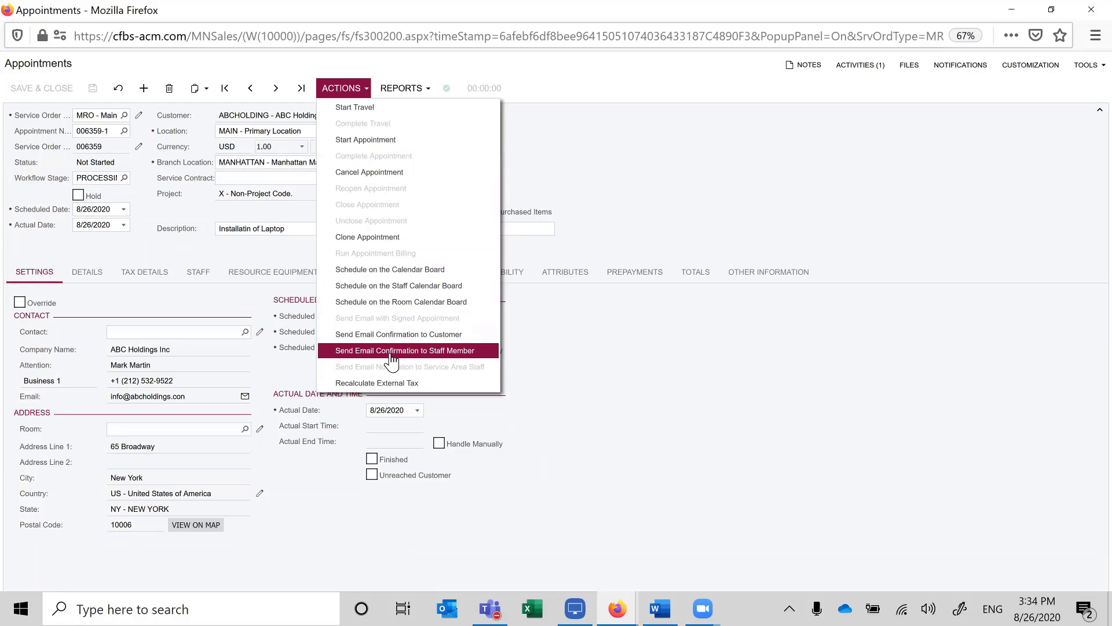
{"action": "left_click", "coordinate": [375, 272]}
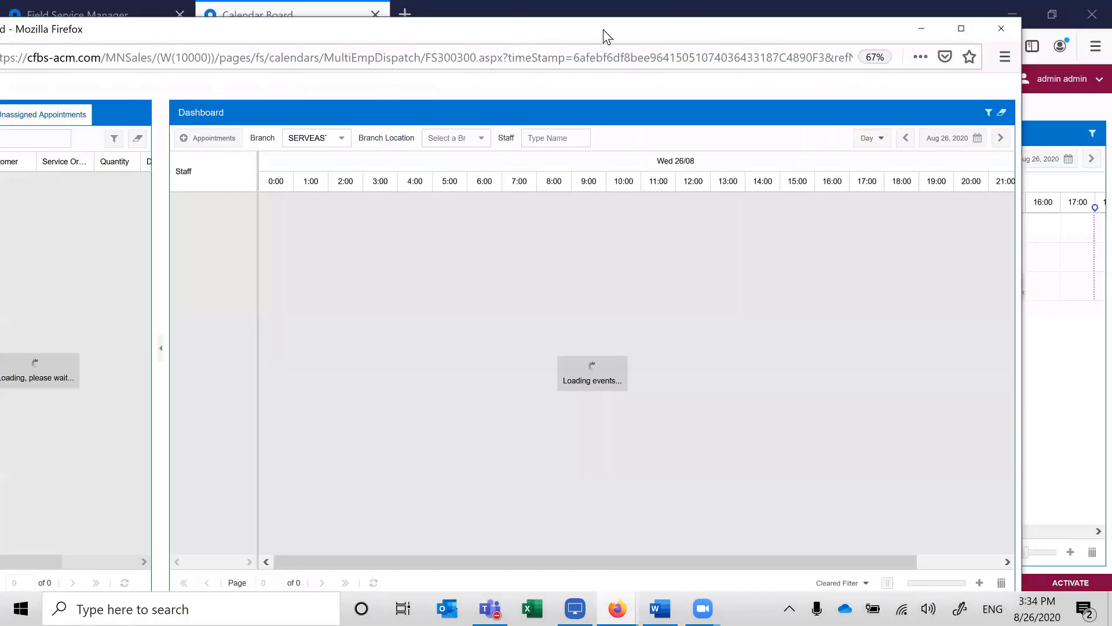
{"action": "double_click", "coordinate": [604, 29]}
{"action": "left_click", "coordinate": [1061, 12]}
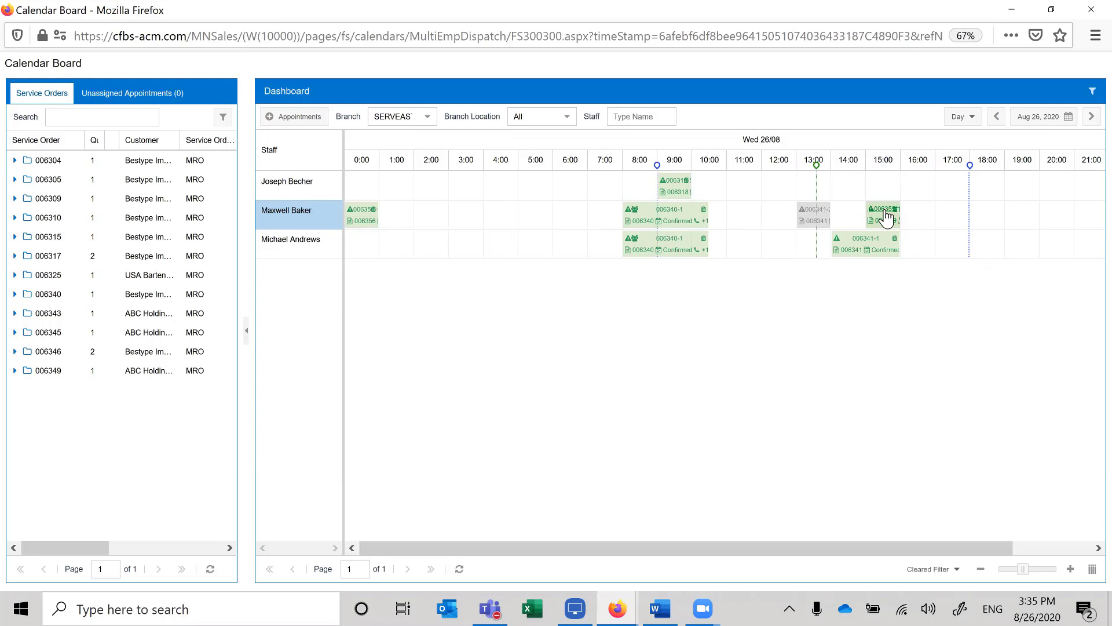
Schedule the Data service from the first two-service Bestype order for the first listed staff member, moving the appointment to start at 11:00.
{"action": "left_click", "coordinate": [15, 256]}
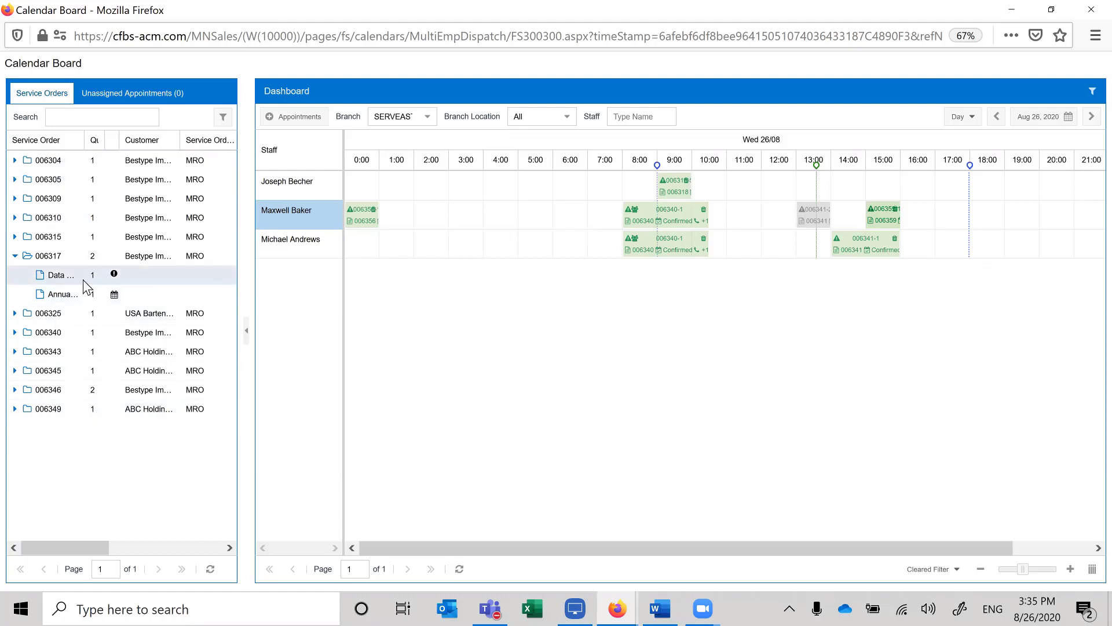
{"action": "left_click_drag", "start_coordinate": [113, 277], "coordinate": [731, 176]}
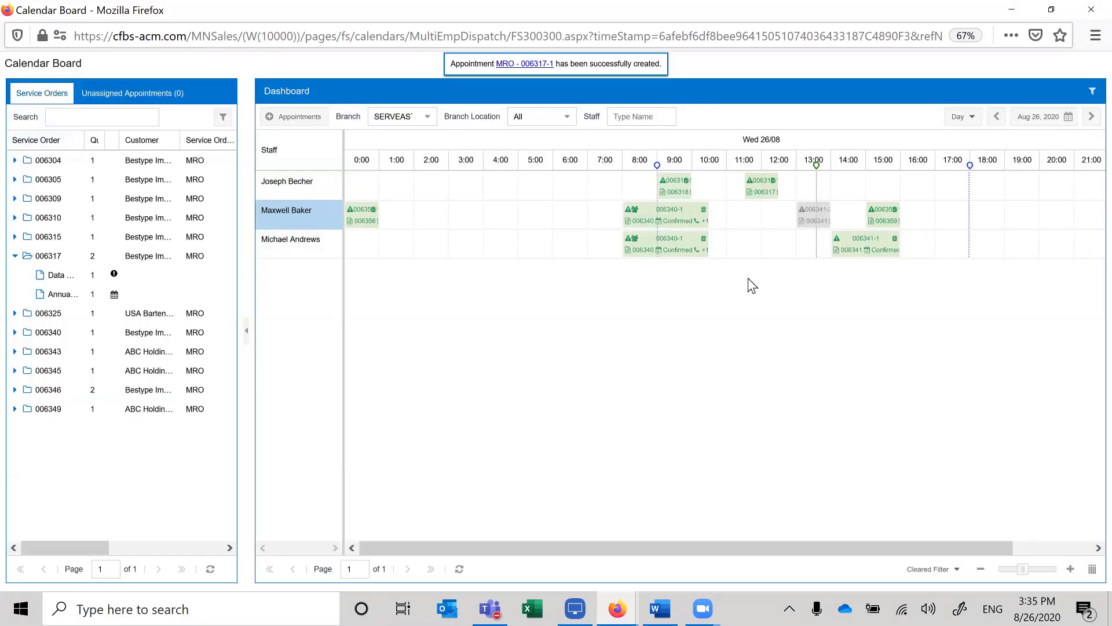
{"action": "left_click_drag", "start_coordinate": [762, 196], "coordinate": [746, 194]}
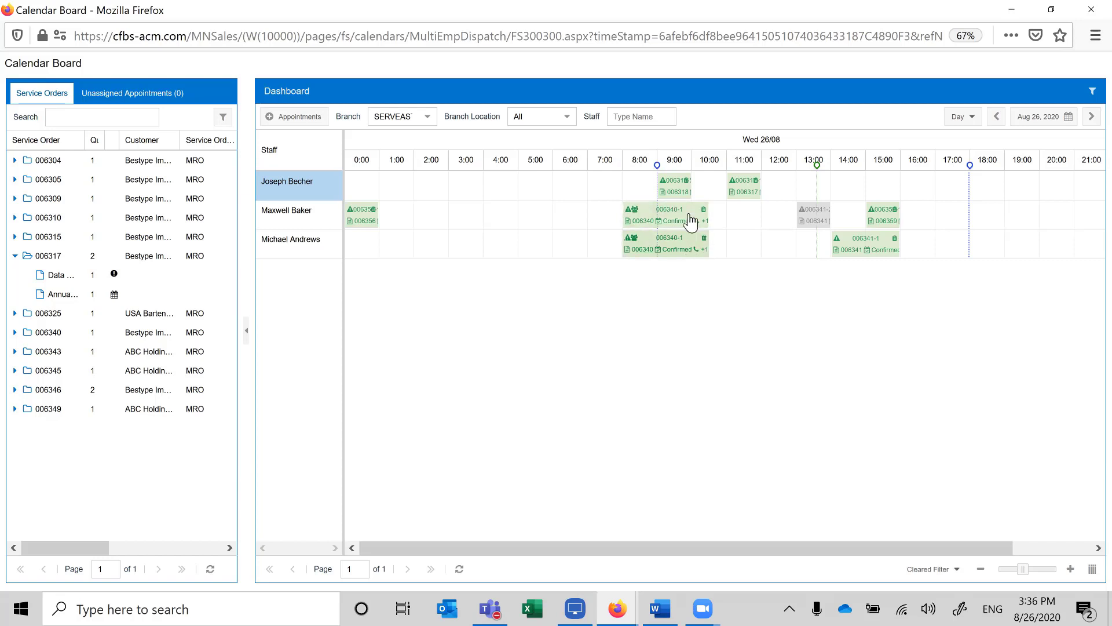
Move the two-person appointment 006340-1 to start at 7:00, and display the actions available for appointment 006341-1.
{"action": "mouse_move", "coordinate": [636, 209]}
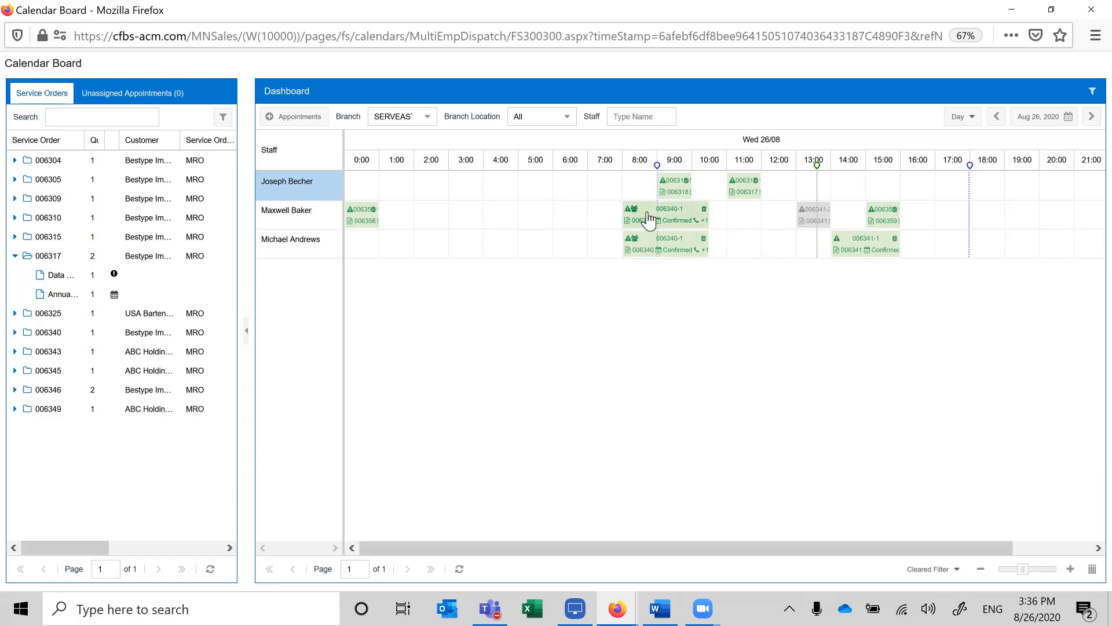
{"action": "left_click_drag", "start_coordinate": [626, 211], "coordinate": [607, 250]}
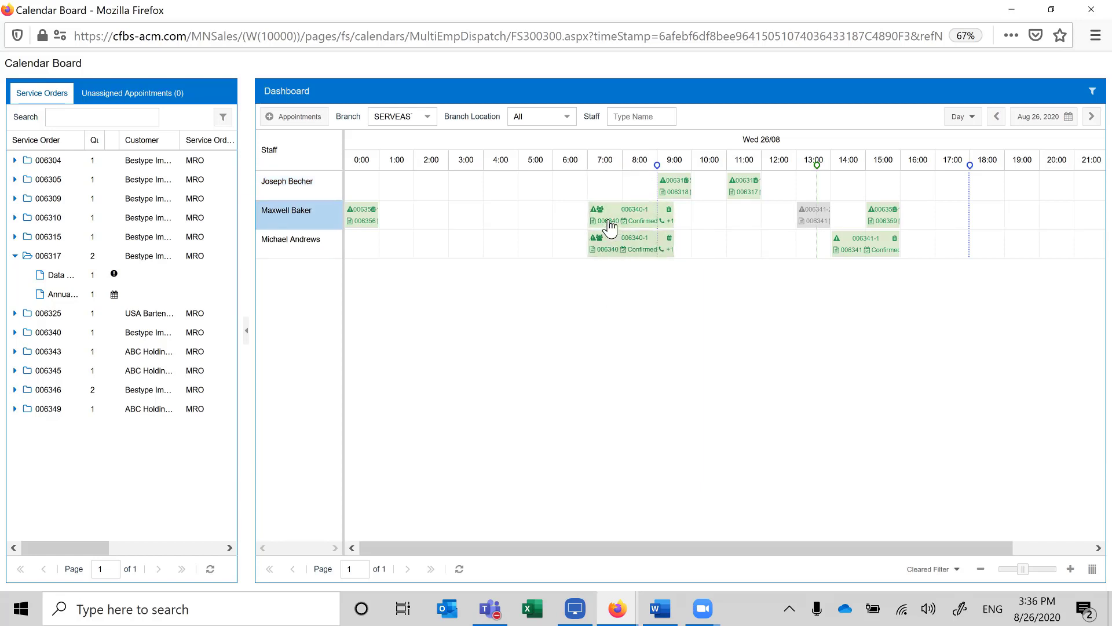
{"action": "right_click", "coordinate": [849, 241]}
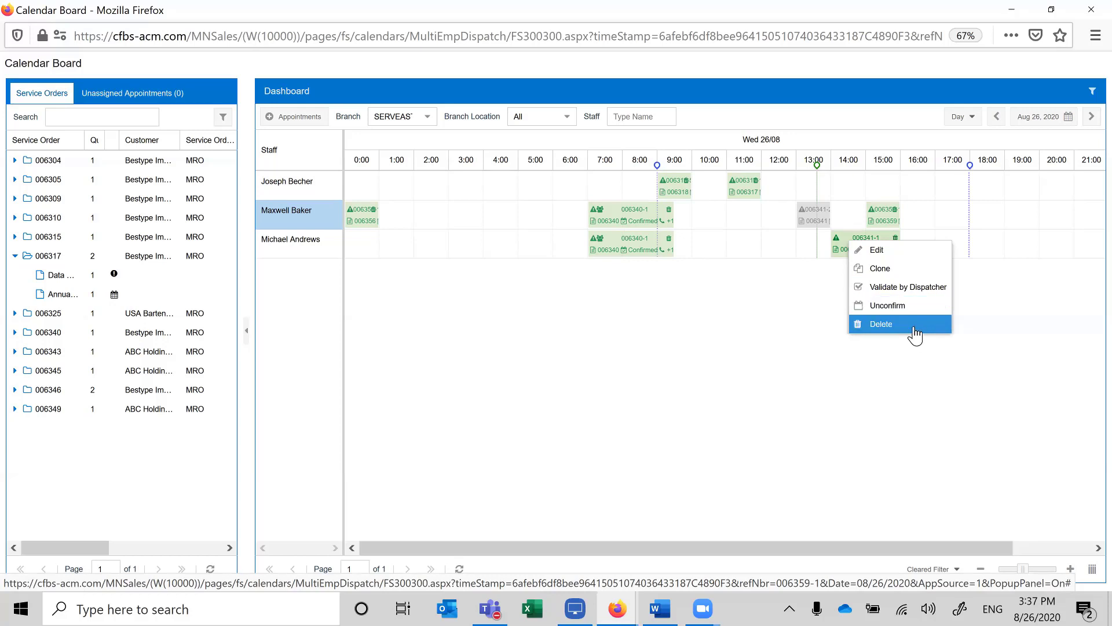
Delete the first staff member's 11:00 appointment from the Calendar Board.
{"action": "right_click", "coordinate": [739, 183]}
{"action": "left_click", "coordinate": [773, 267]}
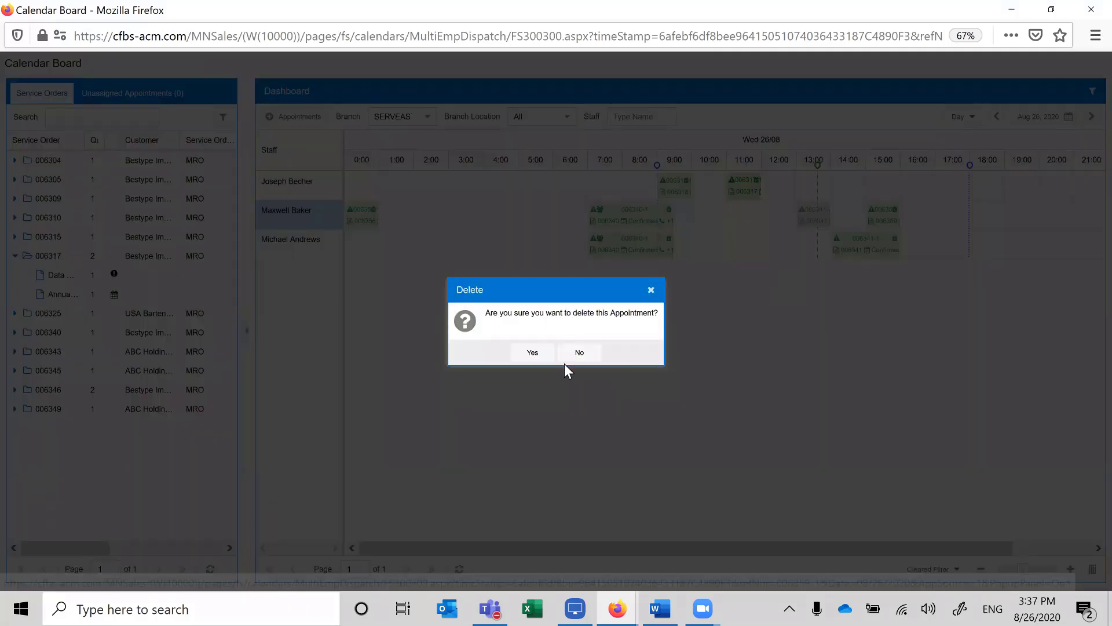
{"action": "left_click", "coordinate": [532, 352]}
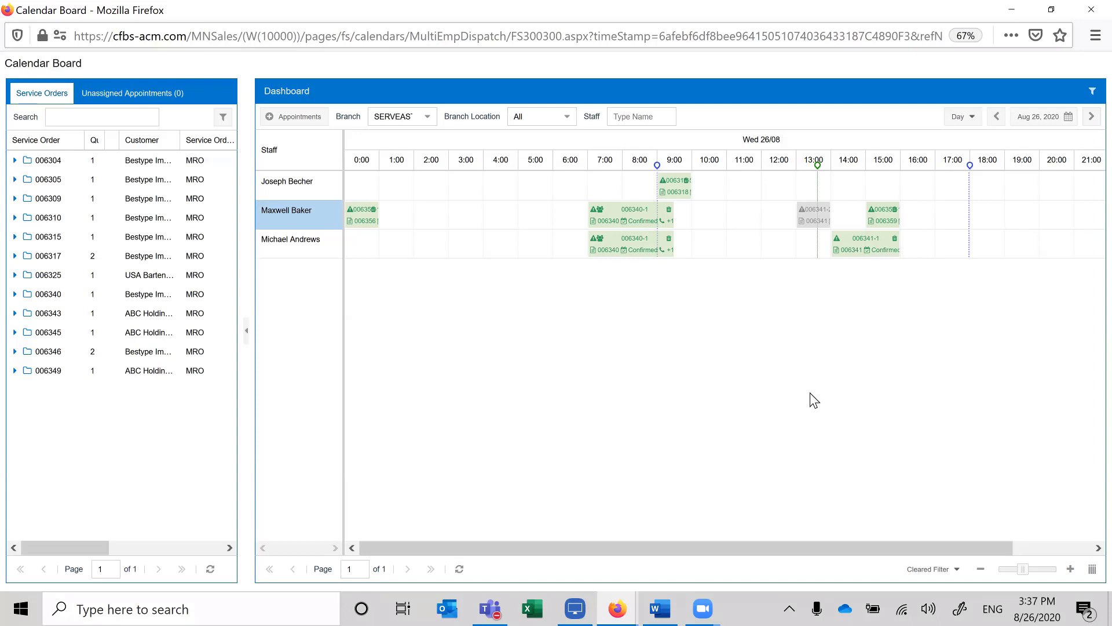
Switch to LonelyScreen, decline the trial subscription offer, view the ABC Holdings Inc appointment on the mirrored phone, and return to the Calendar Board.
{"action": "left_click", "coordinate": [575, 608]}
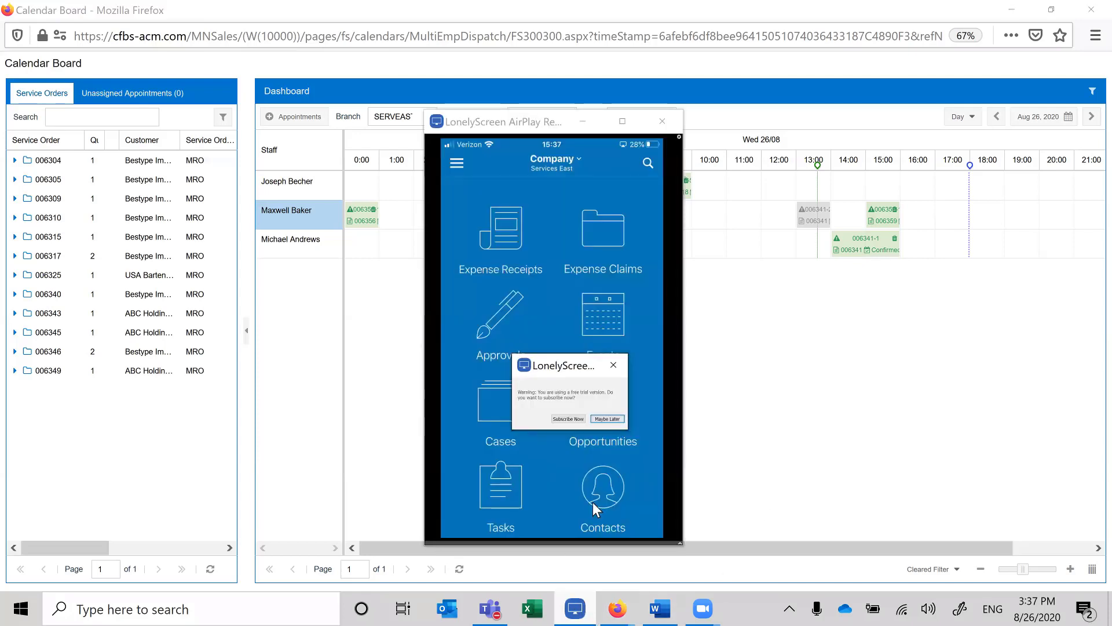
{"action": "left_click", "coordinate": [600, 420]}
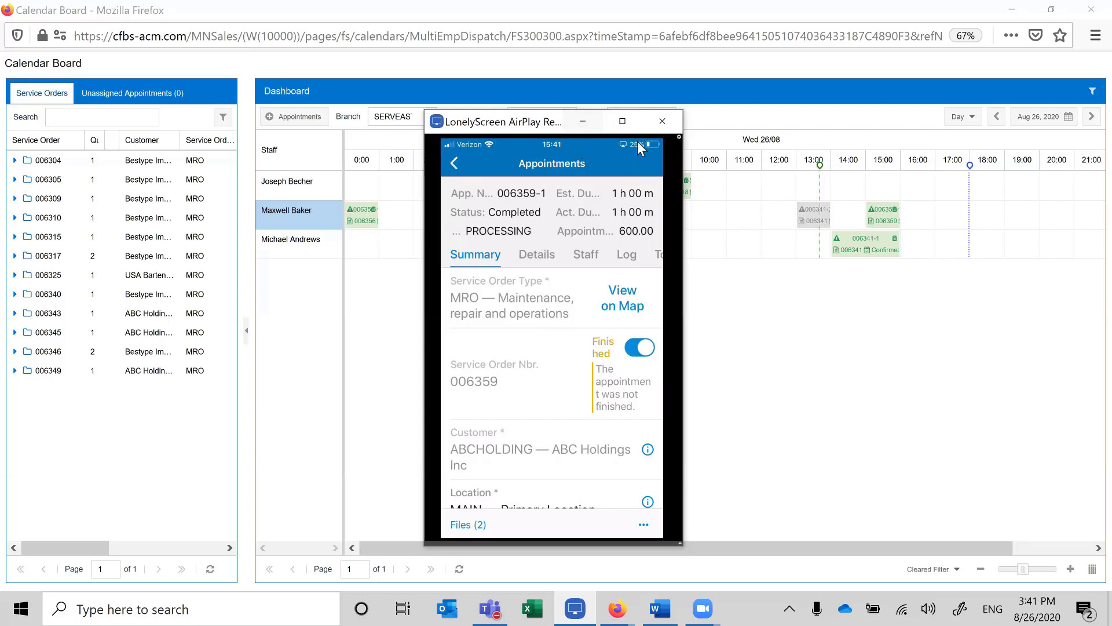
{"action": "left_click", "coordinate": [754, 362]}
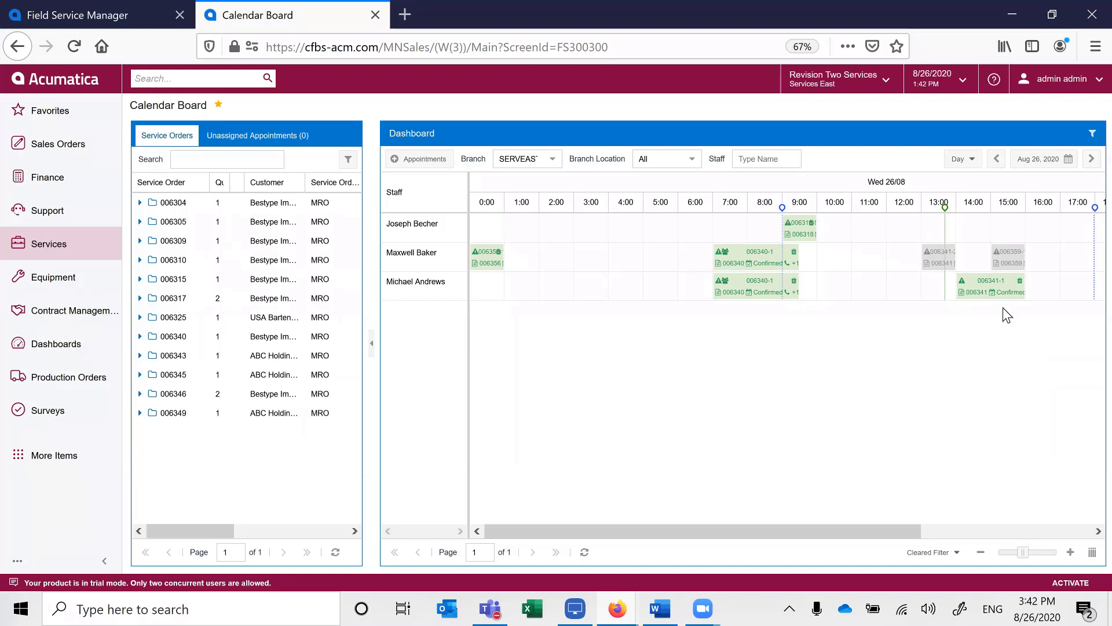
Open appointment 006359-1 for editing from the Calendar Board and bring its window to the front.
{"action": "right_click", "coordinate": [1011, 257]}
{"action": "left_click", "coordinate": [1013, 269]}
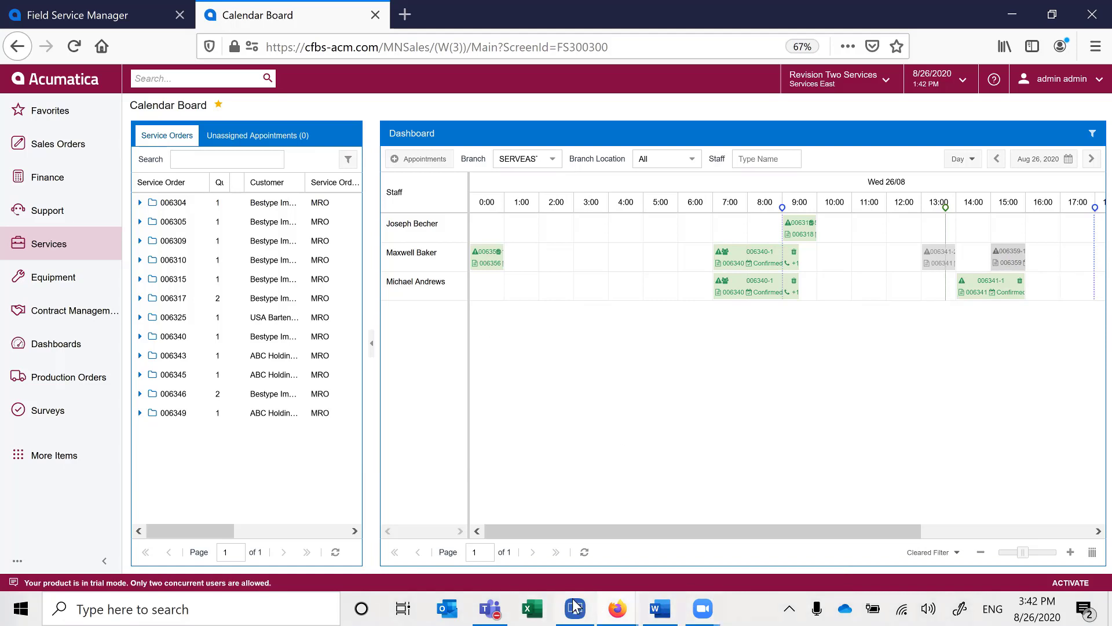
{"action": "mouse_move", "coordinate": [619, 606]}
{"action": "left_click", "coordinate": [673, 534]}
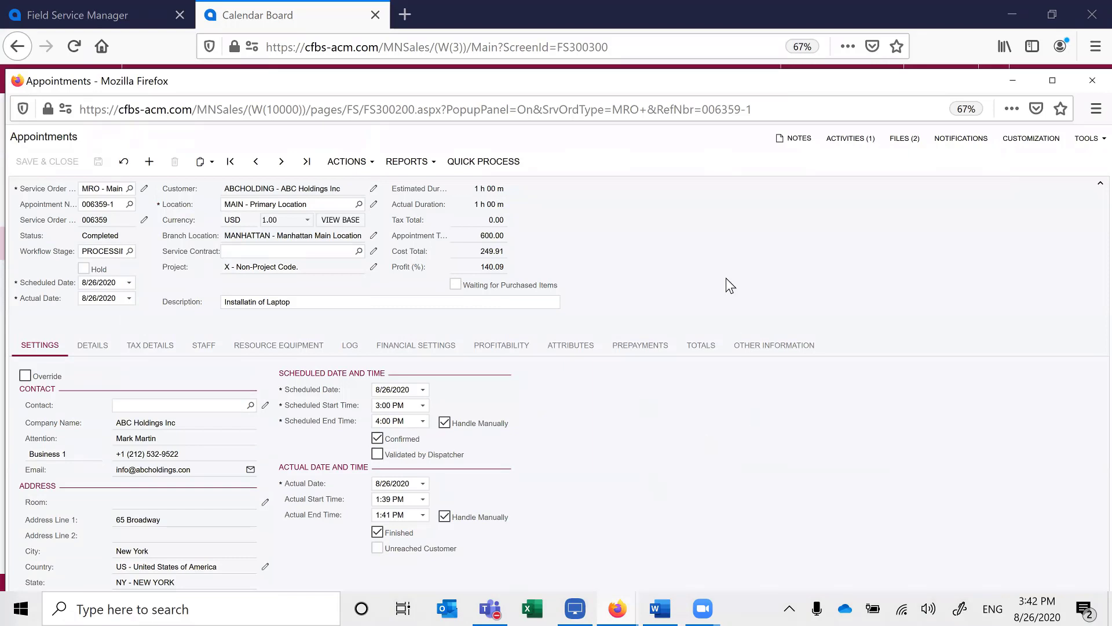
Examine the prepayments and attached files of appointment 006359-1, and close the Calendar Board.
{"action": "left_click", "coordinate": [638, 352]}
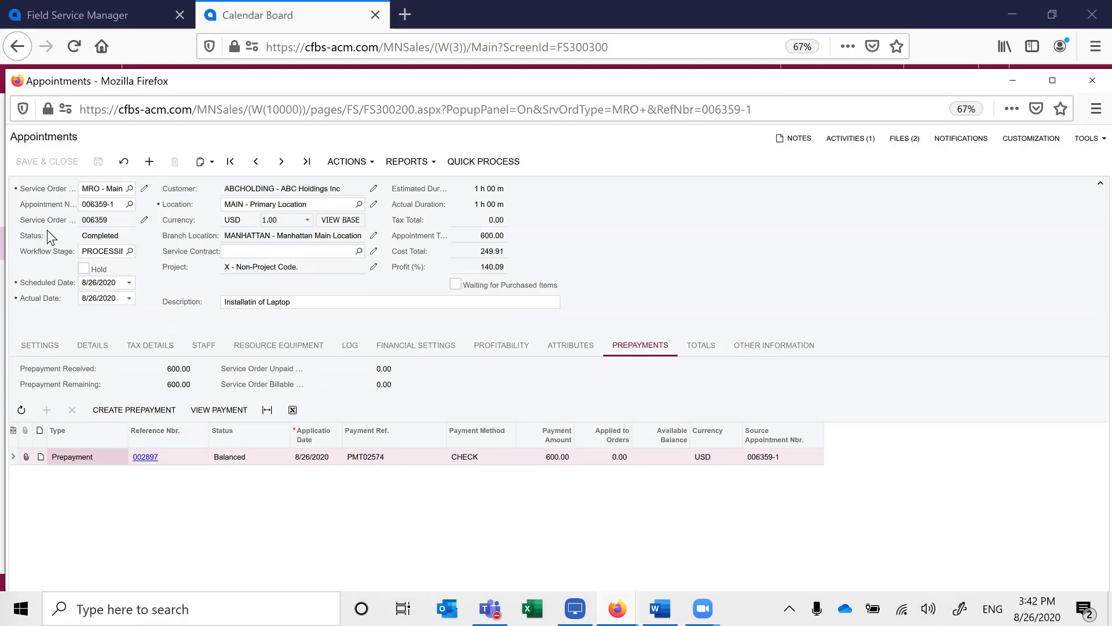
{"action": "left_click", "coordinate": [905, 139]}
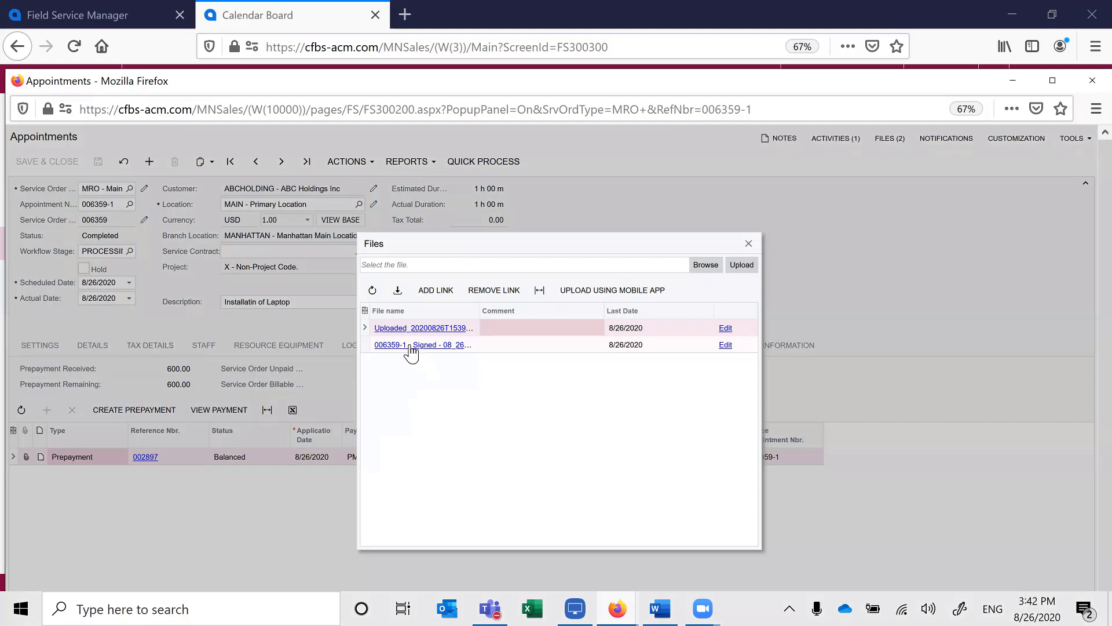
{"action": "left_click", "coordinate": [749, 242]}
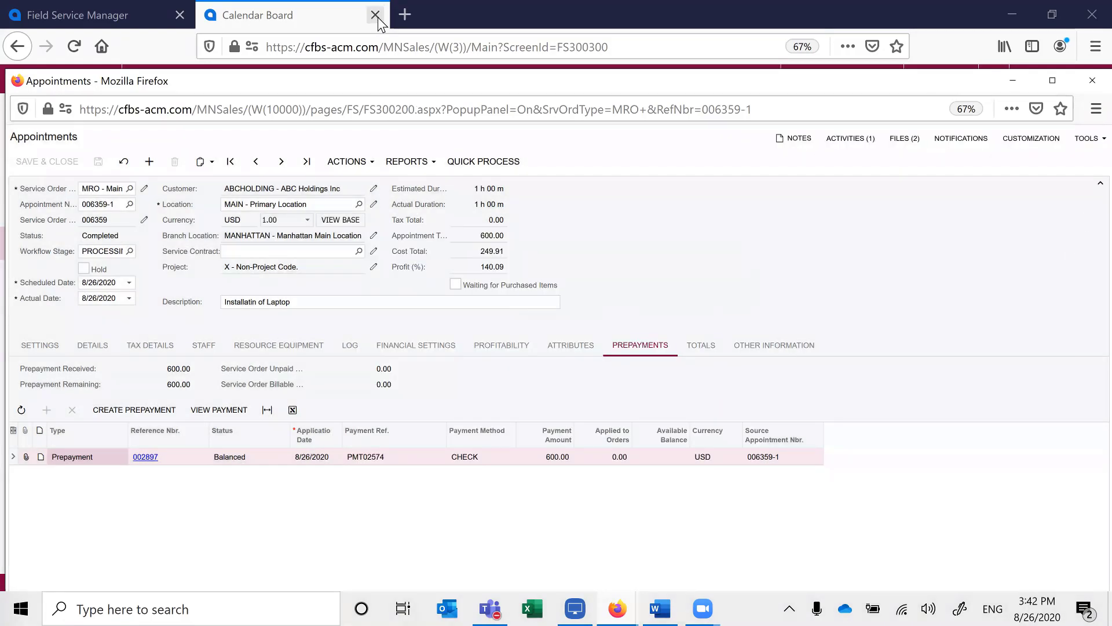
{"action": "left_click", "coordinate": [376, 14]}
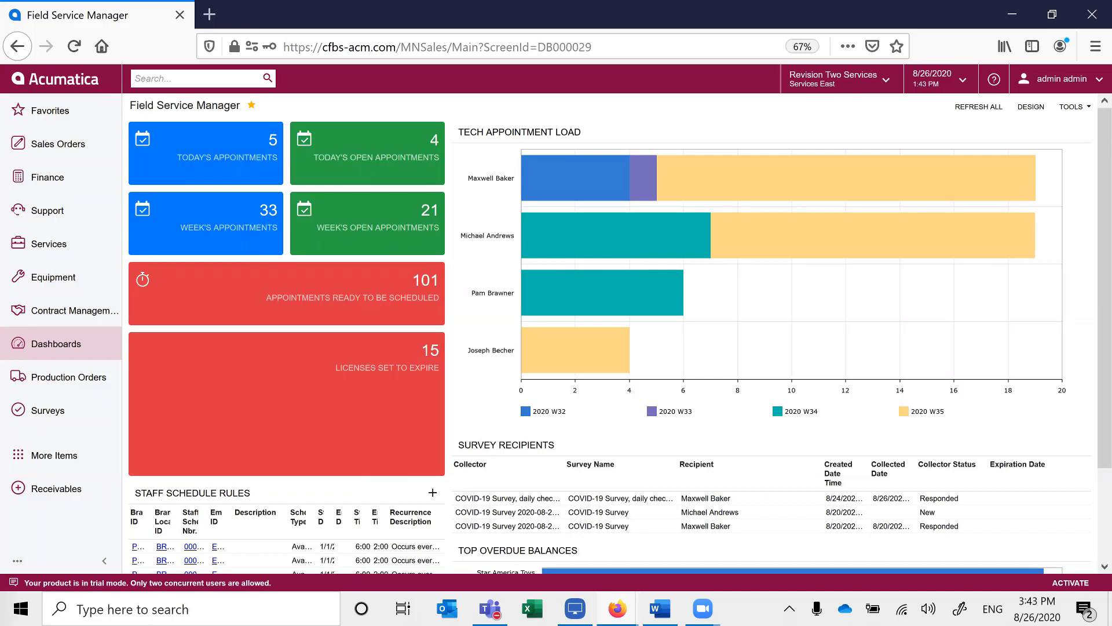
Open equipment record 000005, an Infinity 21 Central Air Conditioner by Carrier.
{"action": "left_click", "coordinate": [49, 281]}
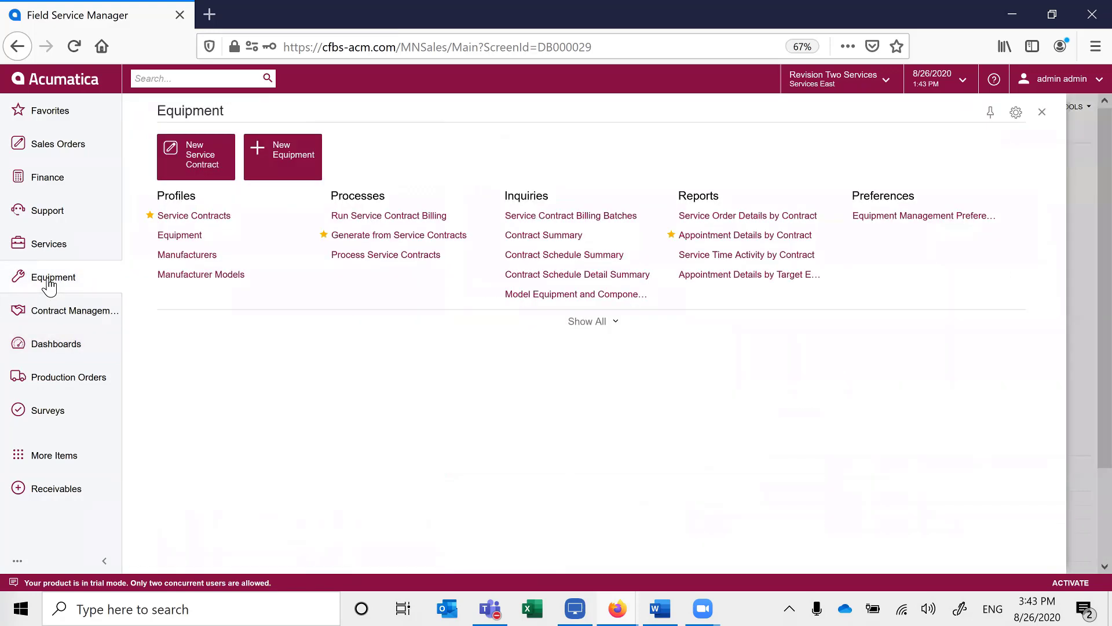
{"action": "left_click", "coordinate": [187, 239]}
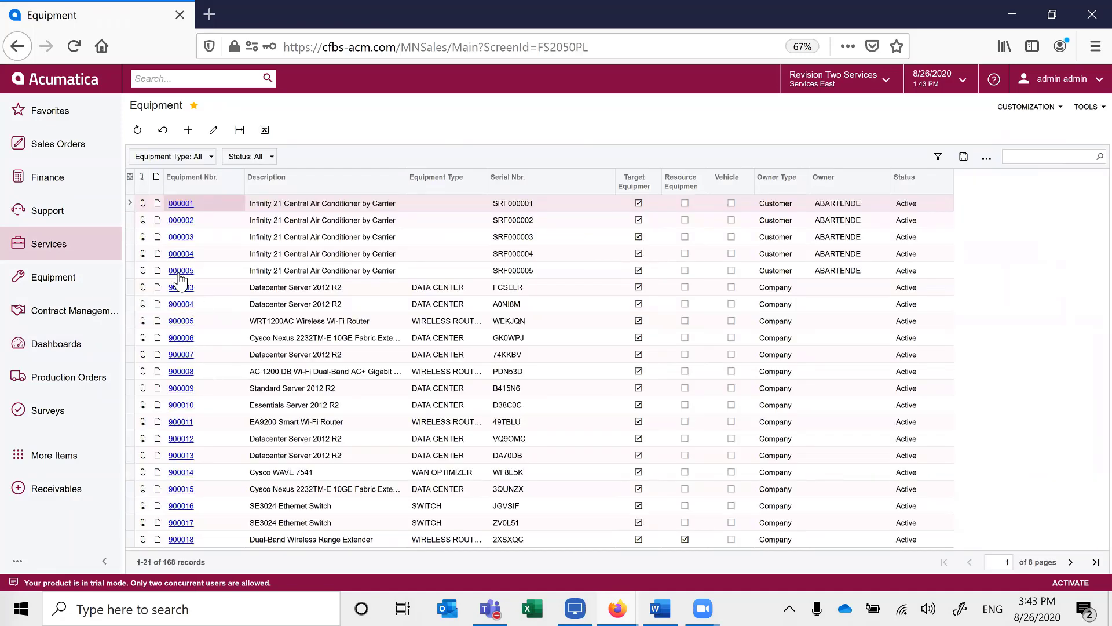
{"action": "left_click", "coordinate": [179, 271]}
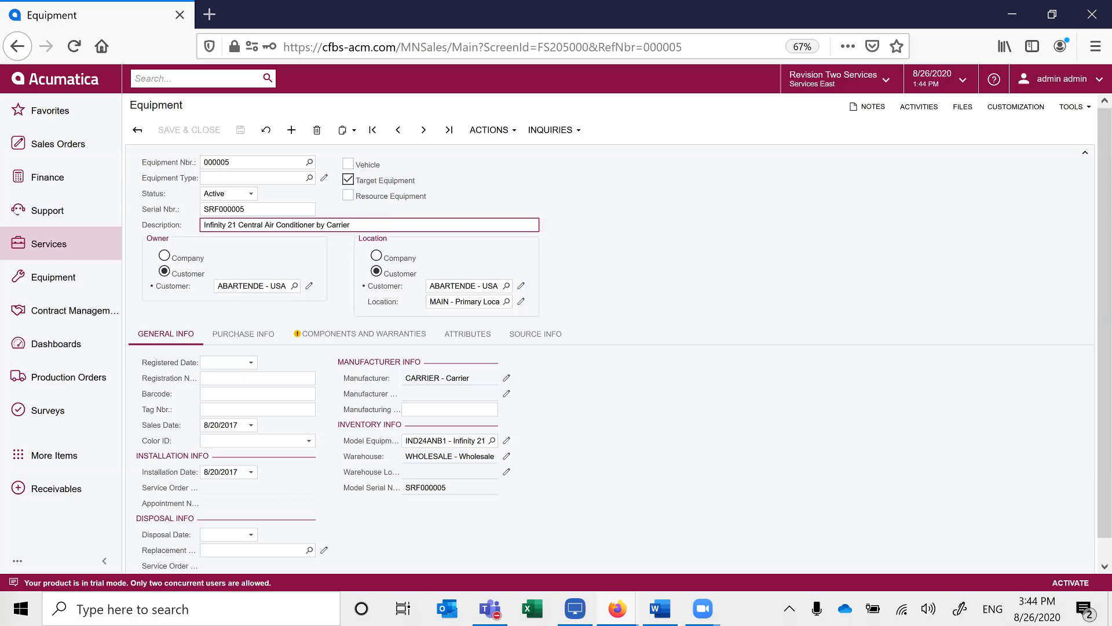
Review the air conditioner's components and its company and vendor warranty terms.
{"action": "left_click", "coordinate": [360, 332]}
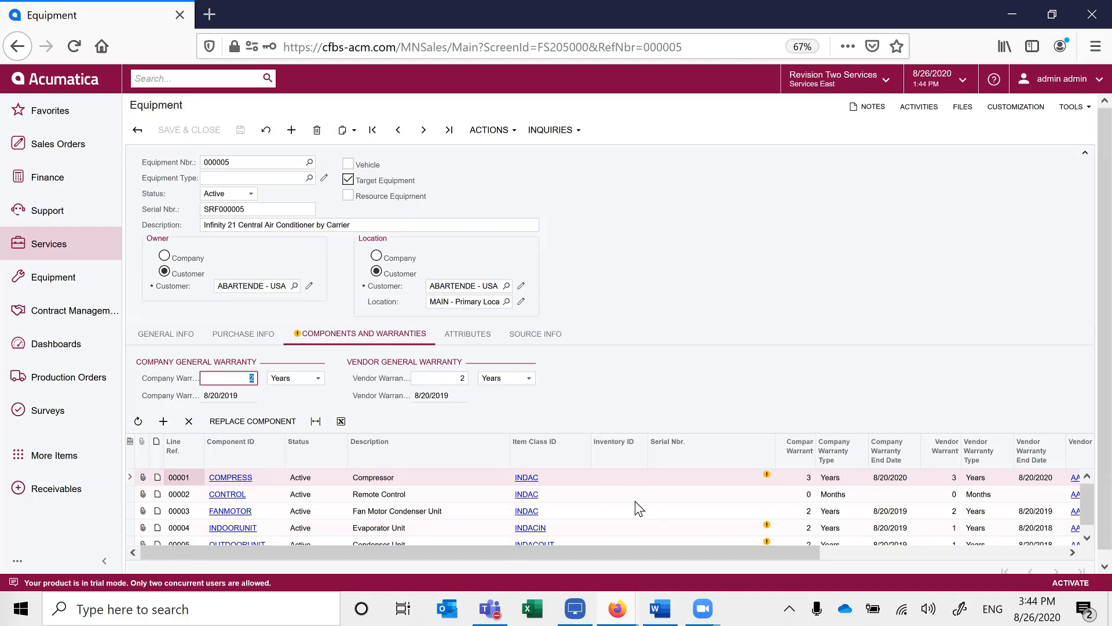
{"action": "scroll", "coordinate": [621, 496], "scroll_direction": "down", "scroll_amount": 1}
{"action": "scroll", "coordinate": [621, 497], "scroll_direction": "up", "scroll_amount": 1}
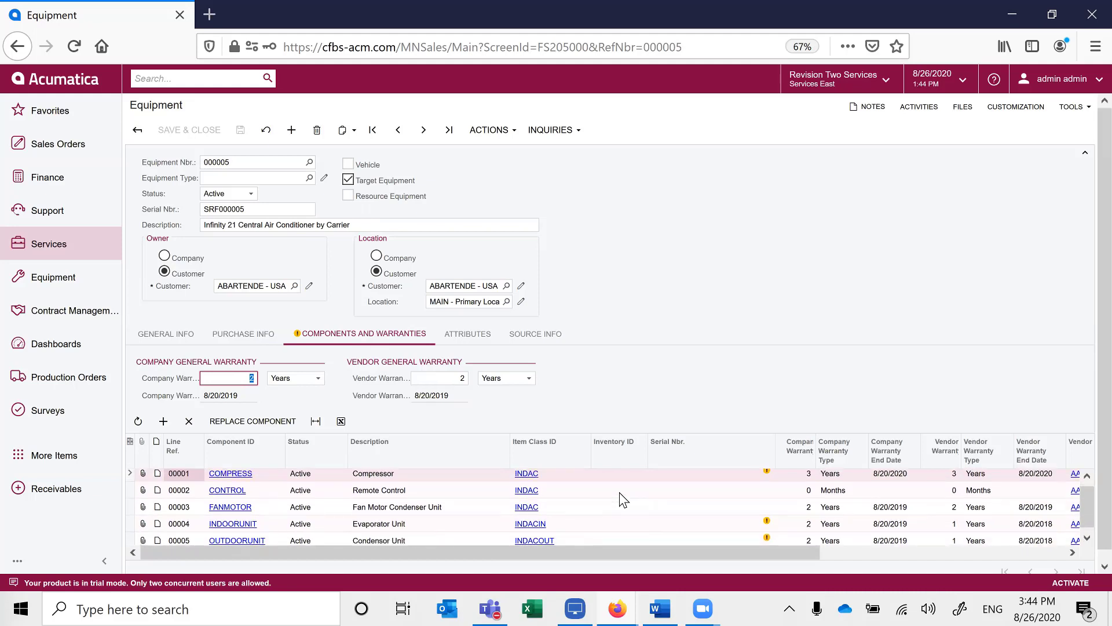
{"action": "scroll", "coordinate": [621, 497], "scroll_direction": "down", "scroll_amount": 1}
{"action": "scroll", "coordinate": [620, 497], "scroll_direction": "up", "scroll_amount": 1}
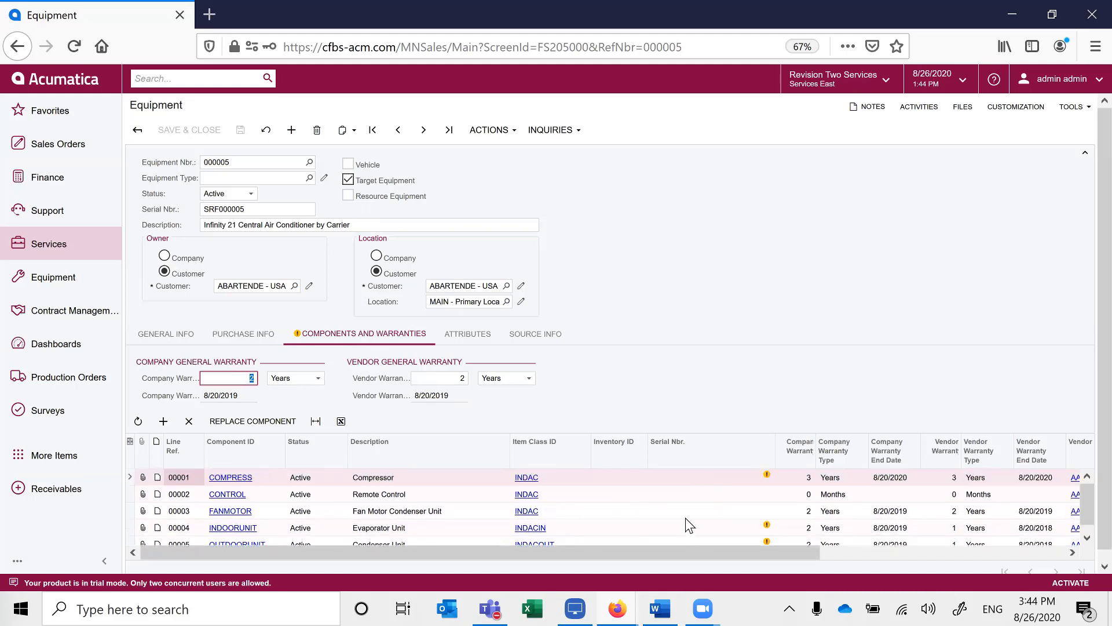
{"action": "mouse_move", "coordinate": [689, 529]}
Run the Appointment Details by Contract report with the end date set to 8/31/2020.
{"action": "left_click", "coordinate": [38, 248]}
{"action": "left_click", "coordinate": [51, 279]}
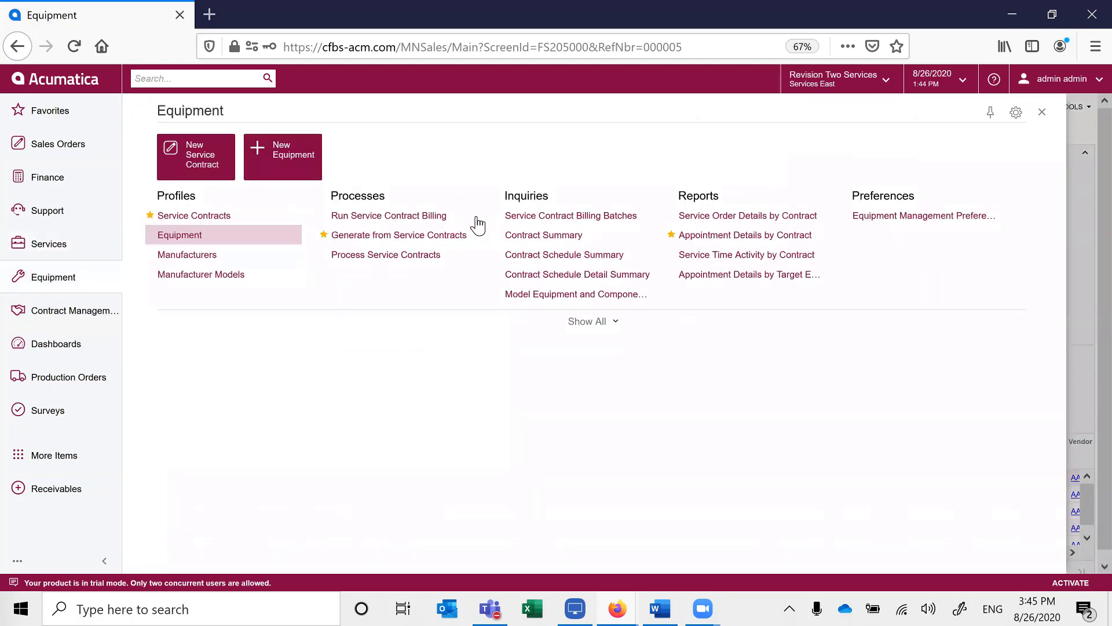
{"action": "left_click", "coordinate": [775, 238]}
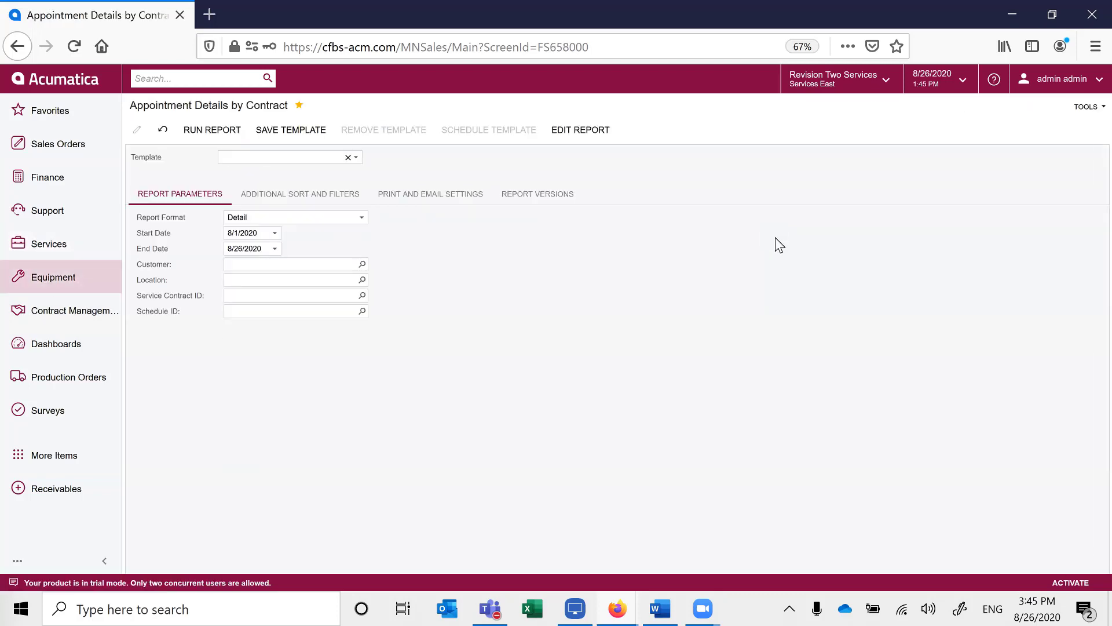
{"action": "left_click", "coordinate": [276, 253]}
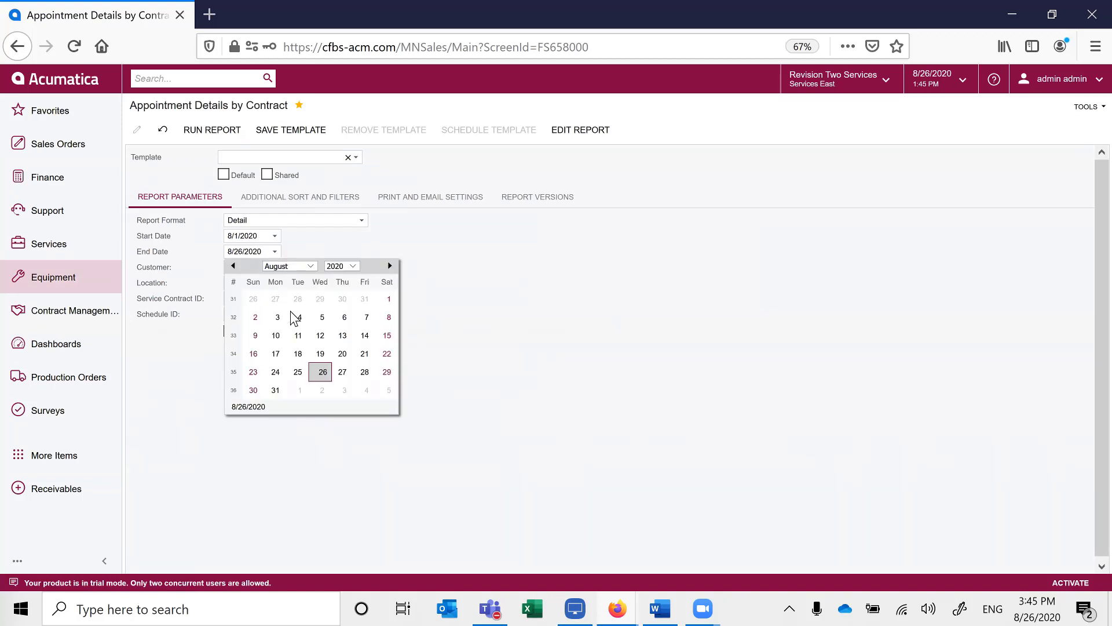
{"action": "left_click", "coordinate": [276, 390]}
{"action": "left_click", "coordinate": [213, 130]}
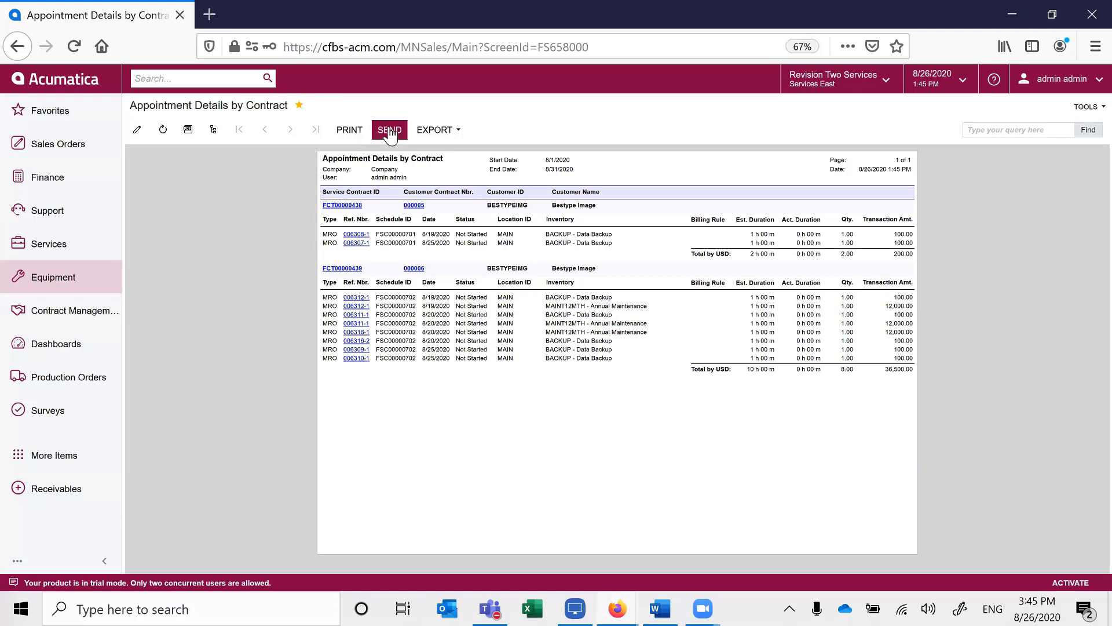
Check the report's export formats, open appointment 006312-1 from it, and return to the report.
{"action": "left_click", "coordinate": [454, 126]}
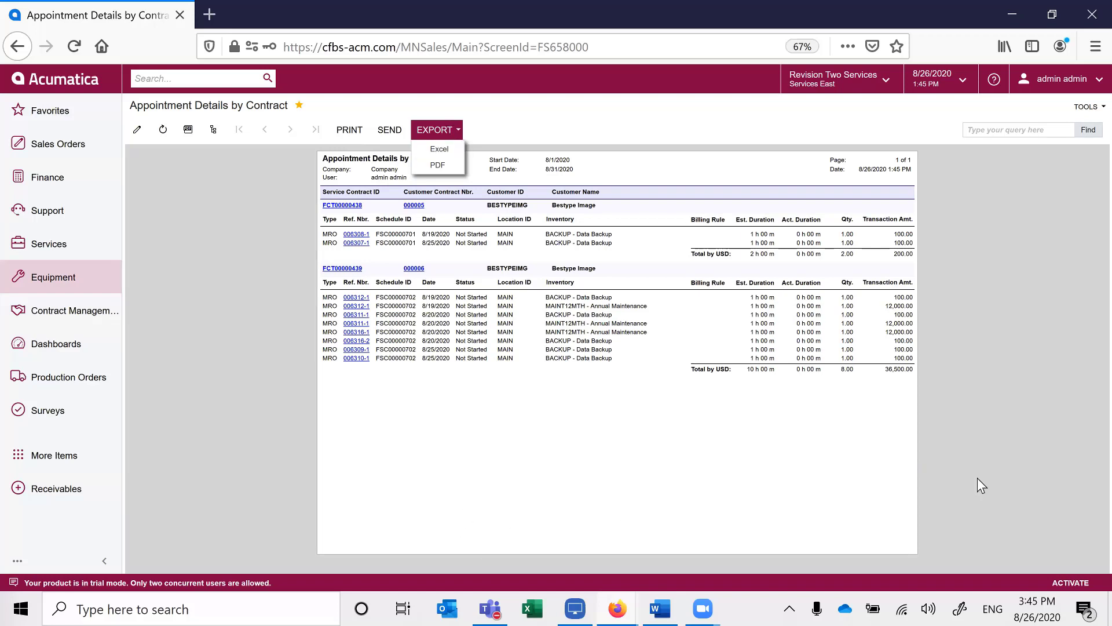
{"action": "left_click", "coordinate": [522, 130]}
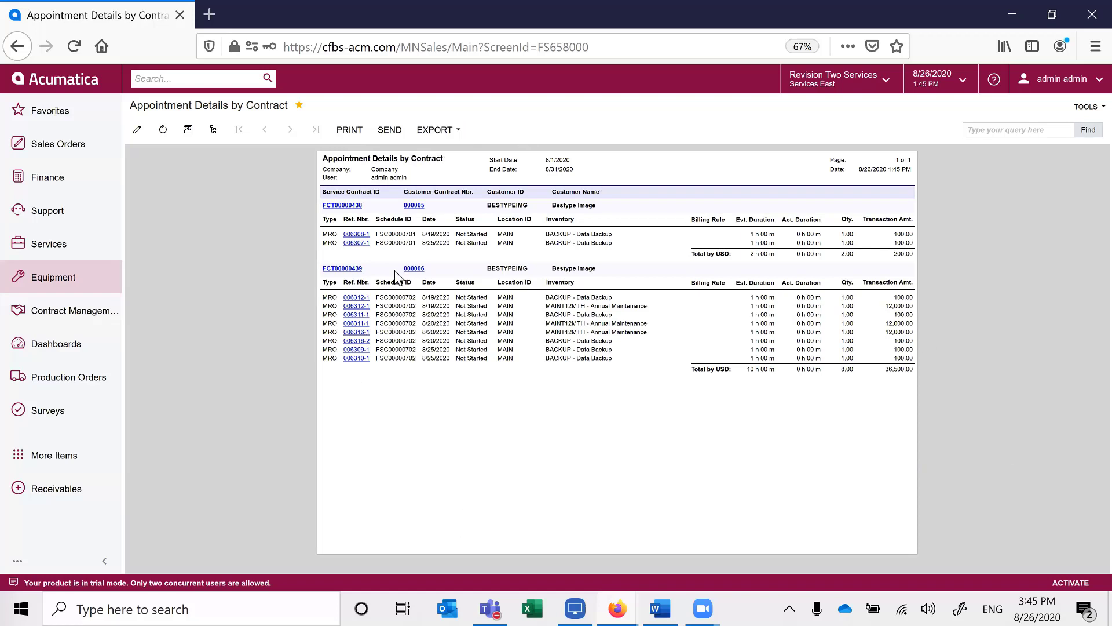
{"action": "left_click", "coordinate": [360, 299]}
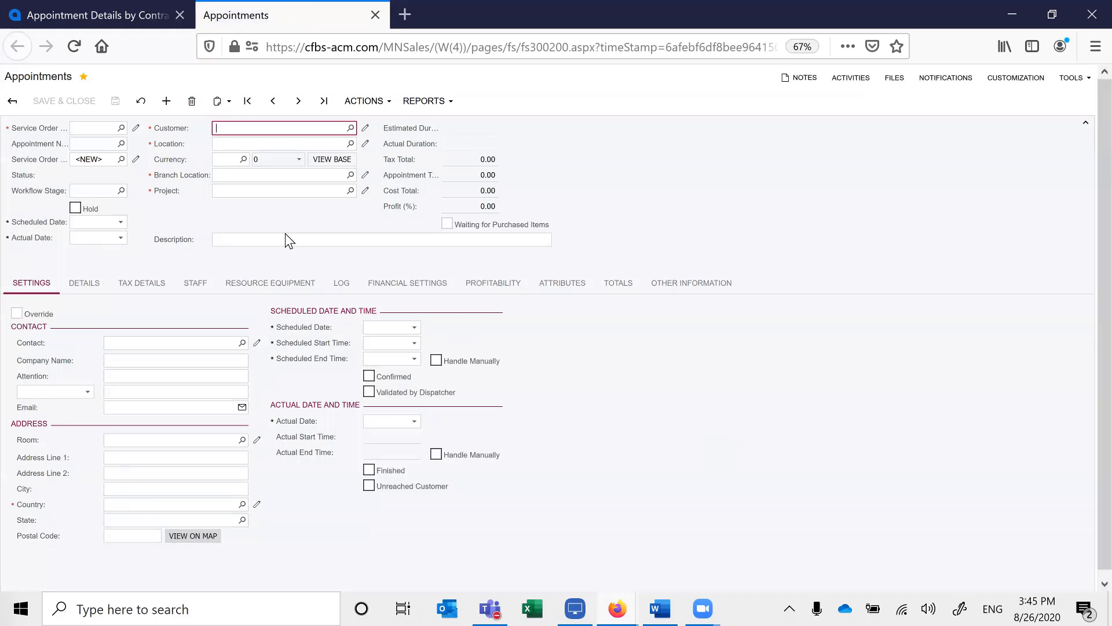
{"action": "left_click", "coordinate": [96, 14]}
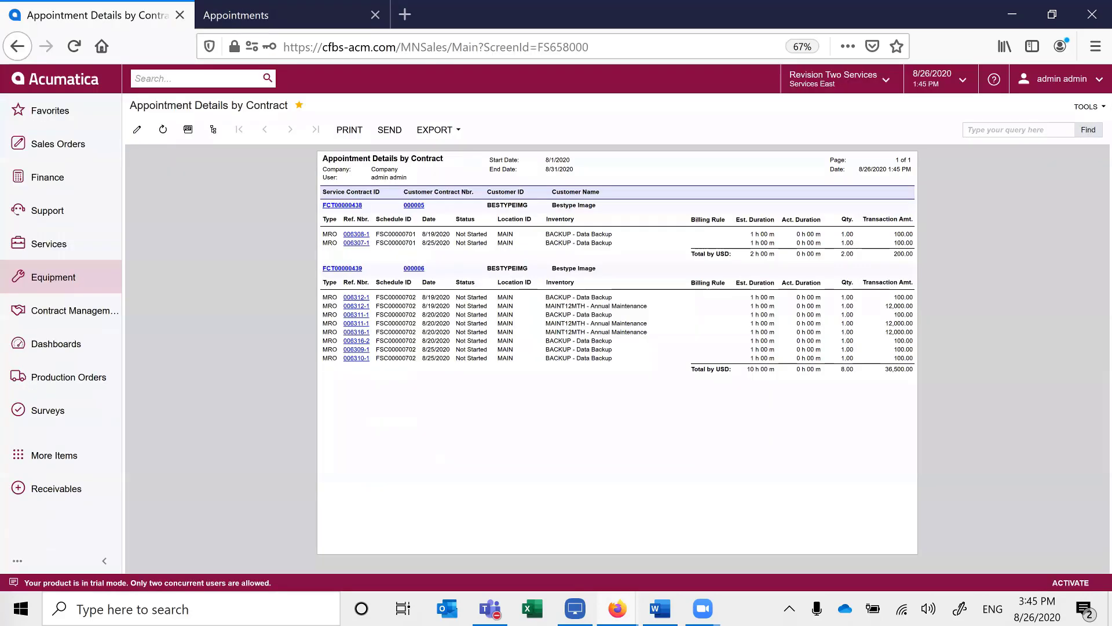
{"action": "key", "text": "alt+Tab"}
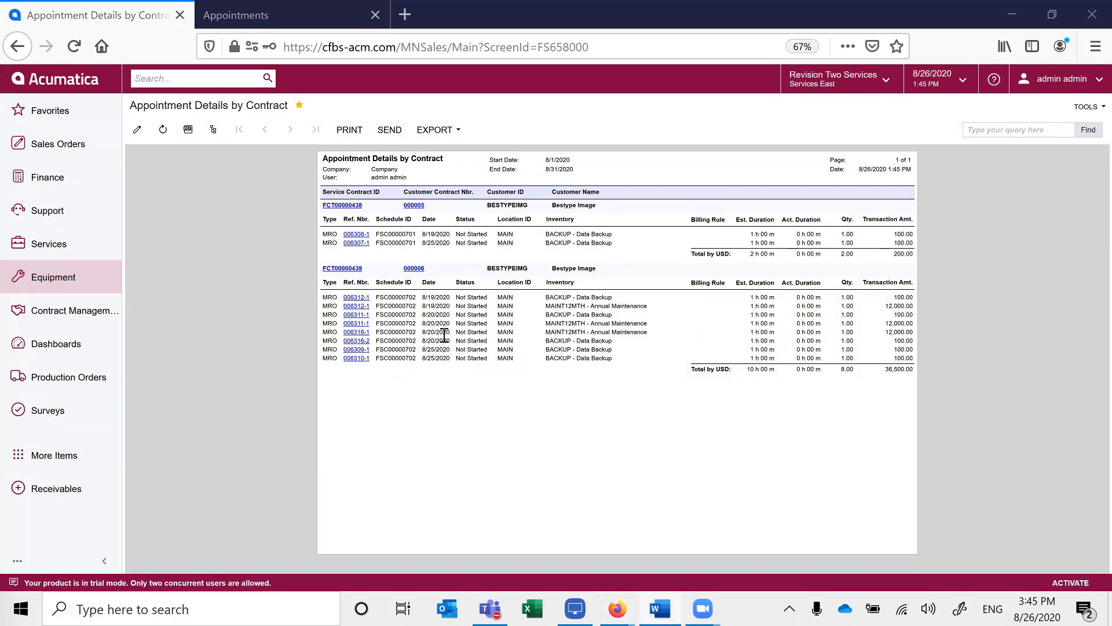
Open survey SV10002, COVID-19 Survey, daily check in, and review its questions and recipients.
{"action": "left_click", "coordinate": [44, 417]}
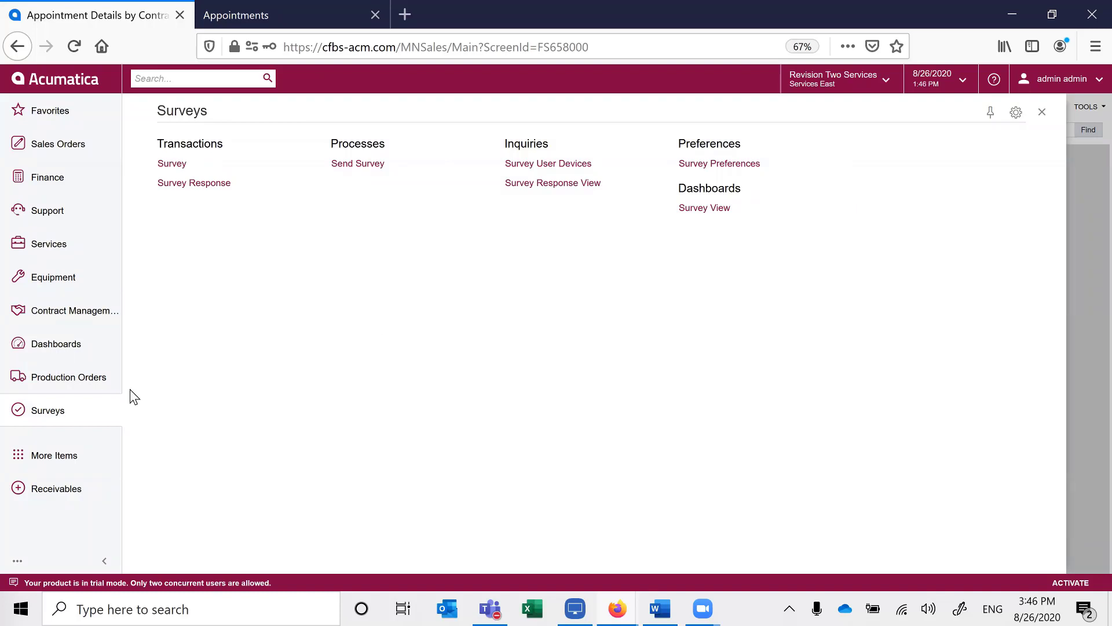
{"action": "left_click", "coordinate": [179, 165]}
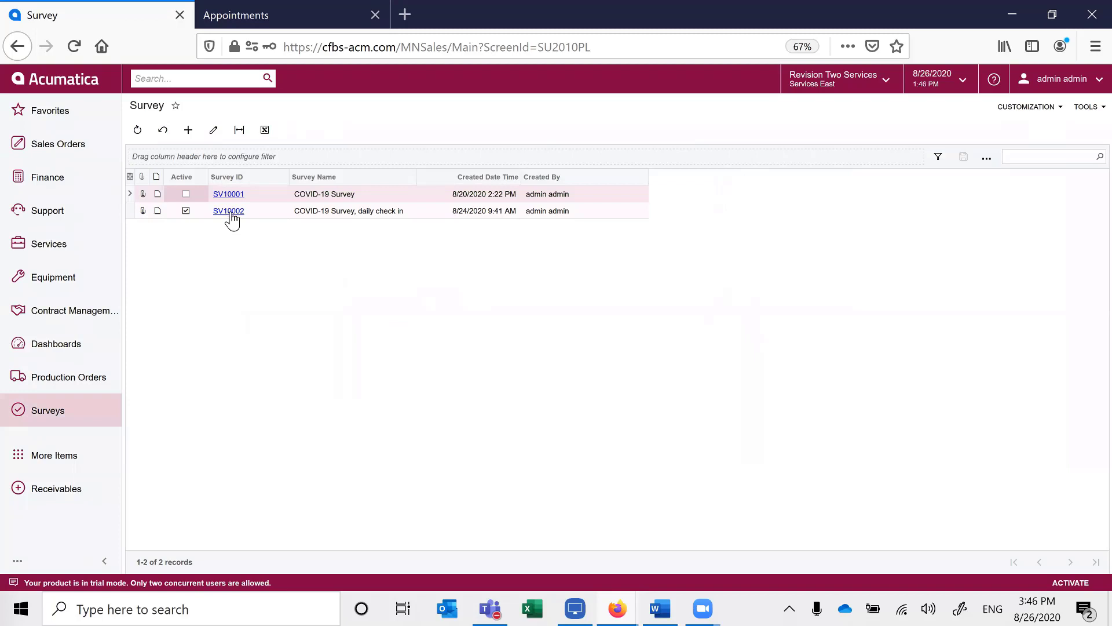
{"action": "left_click", "coordinate": [230, 213]}
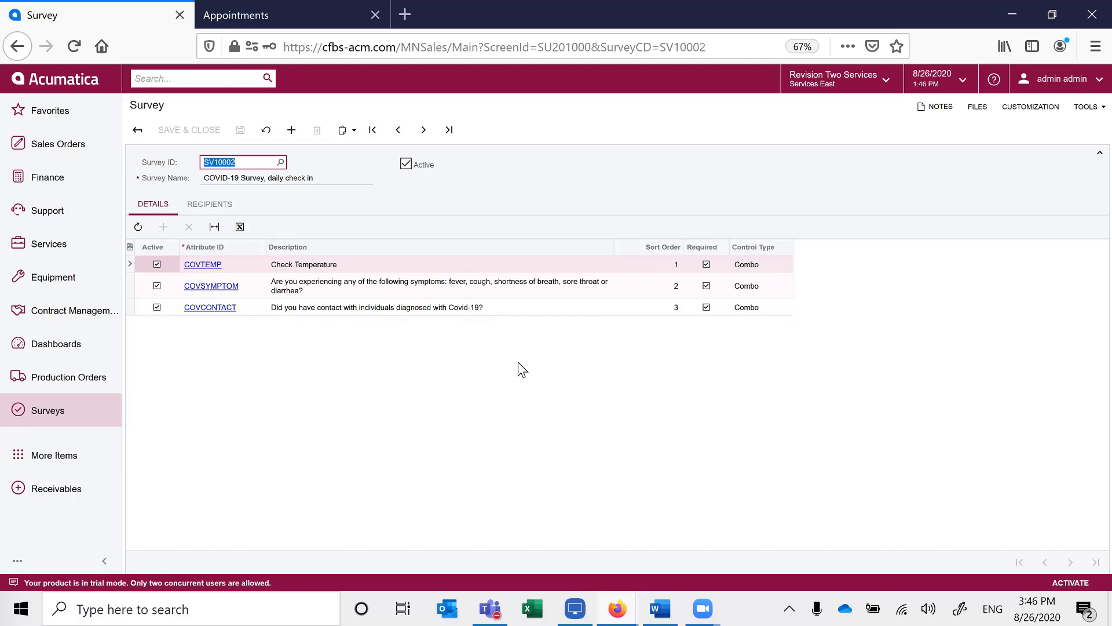
{"action": "left_click", "coordinate": [212, 208]}
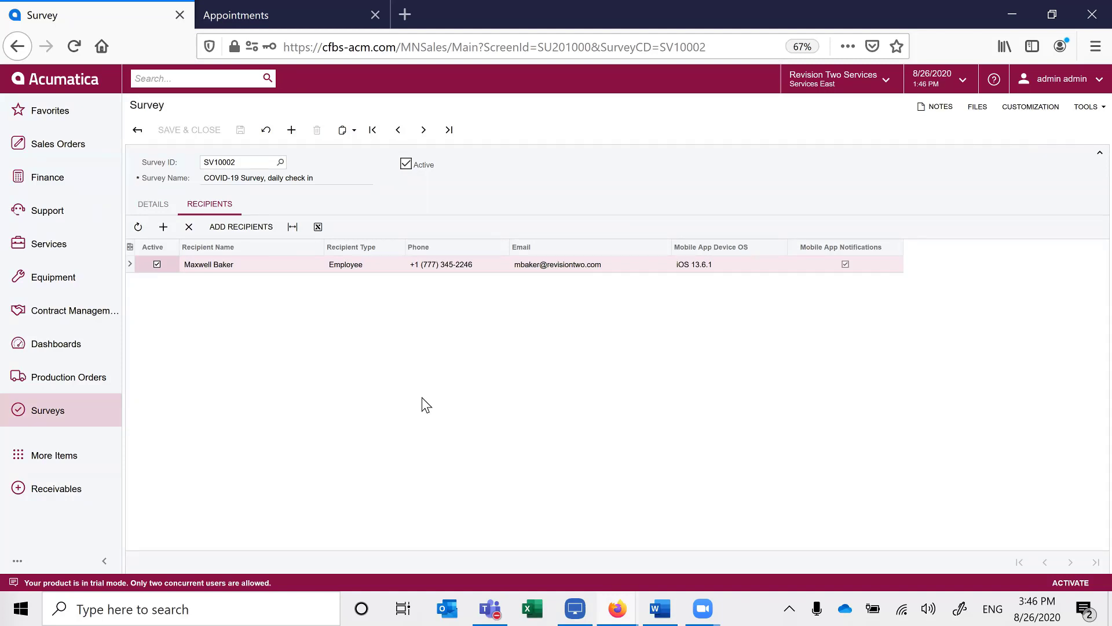
View the survey on the phone mirrored in LonelyScreen, declining the subscription offer, and open the Survey View dashboard in Acumatica.
{"action": "left_click", "coordinate": [52, 413]}
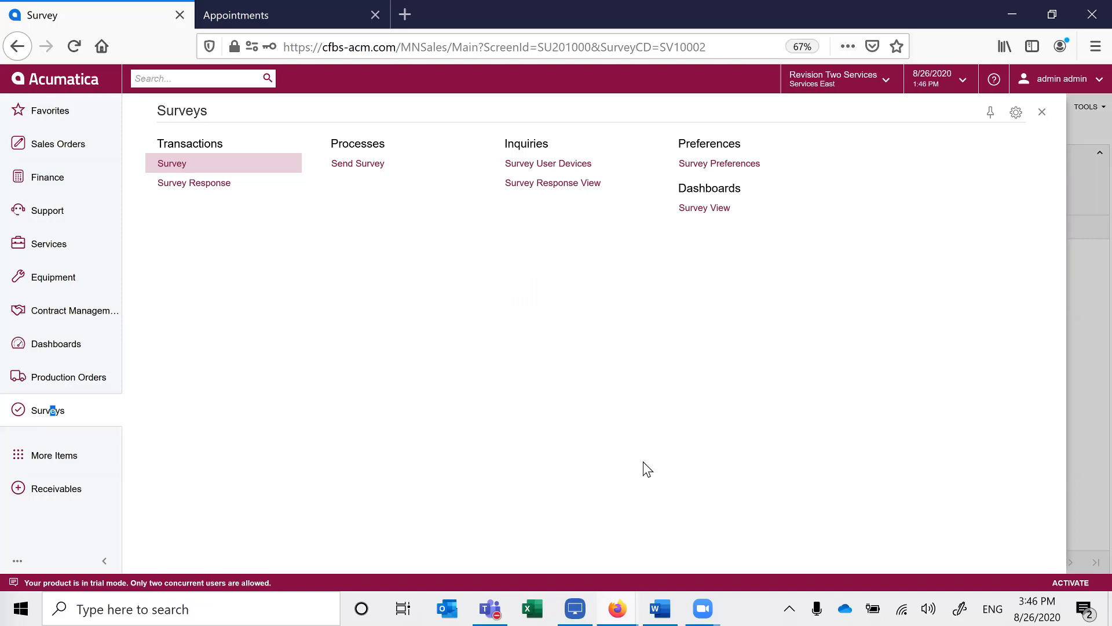
{"action": "left_click", "coordinate": [575, 609]}
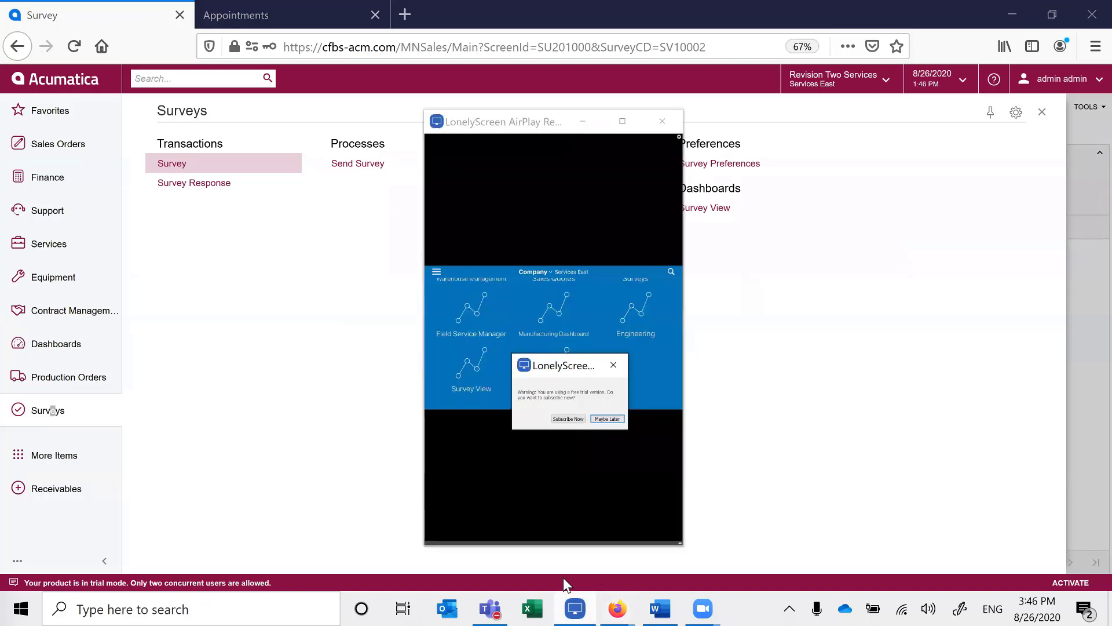
{"action": "left_click", "coordinate": [619, 419]}
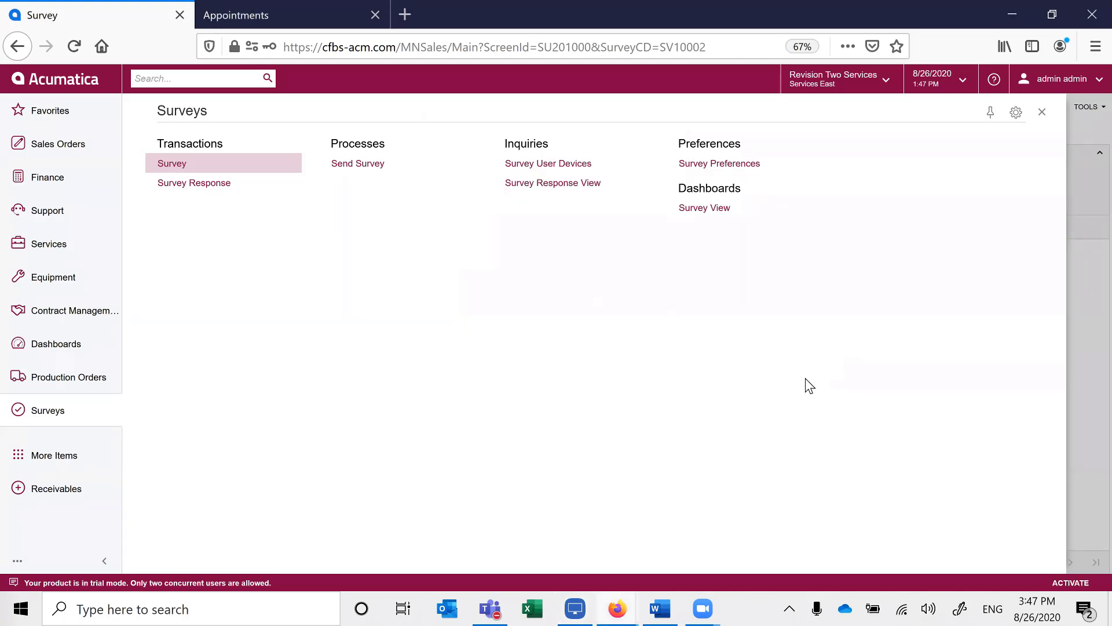
{"action": "left_click", "coordinate": [691, 214]}
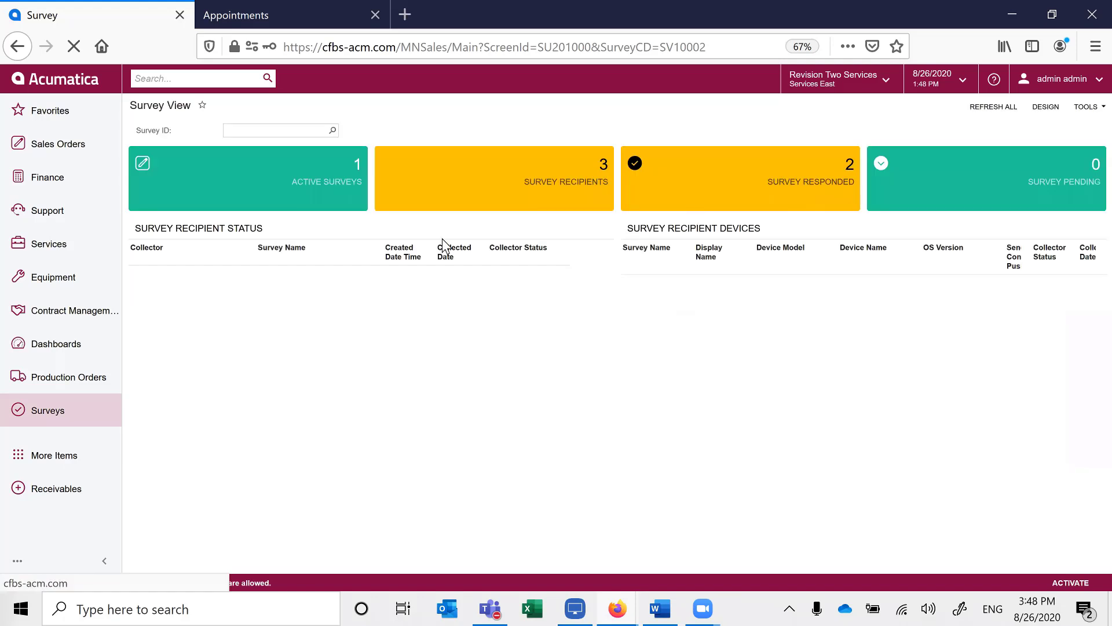